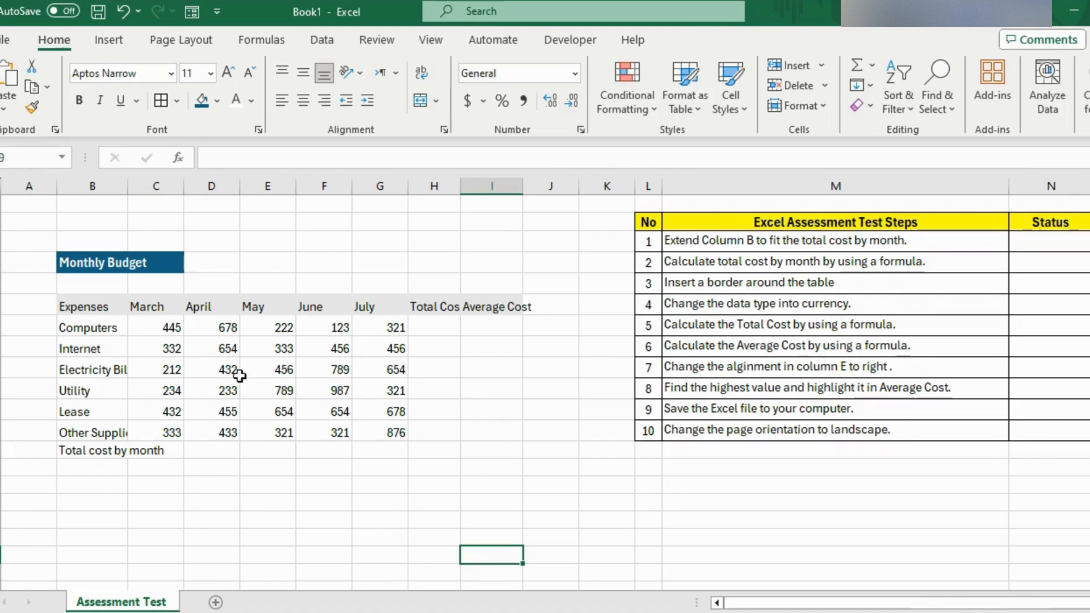
pyautogui.moveTo(49, 241); pyautogui.dragTo(571, 486)
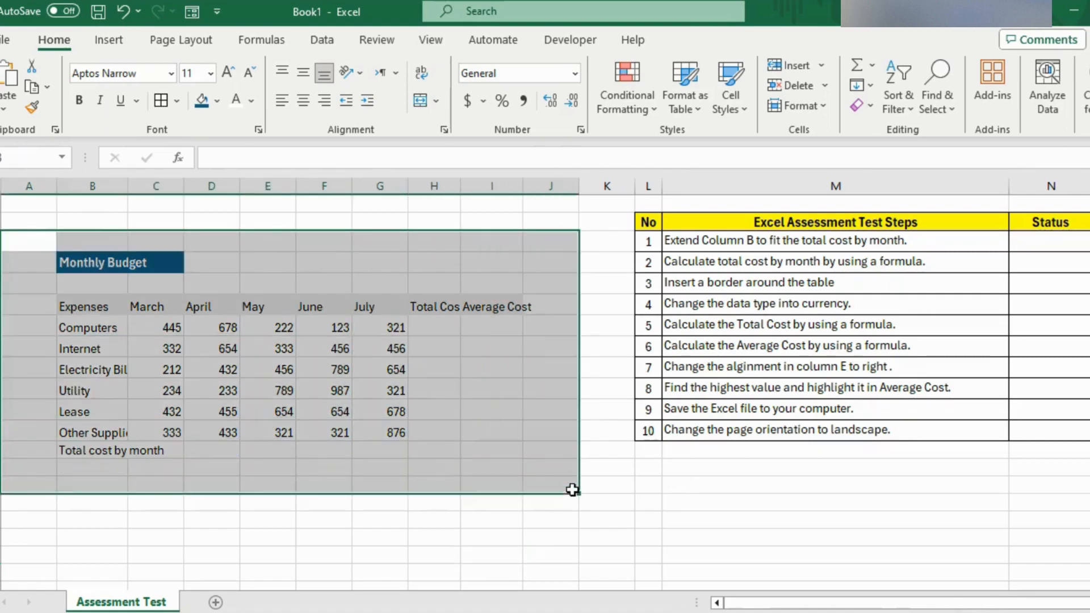
pyautogui.click(620, 225)
pyautogui.moveTo(628, 208); pyautogui.dragTo(1077, 429)
pyautogui.click(840, 342)
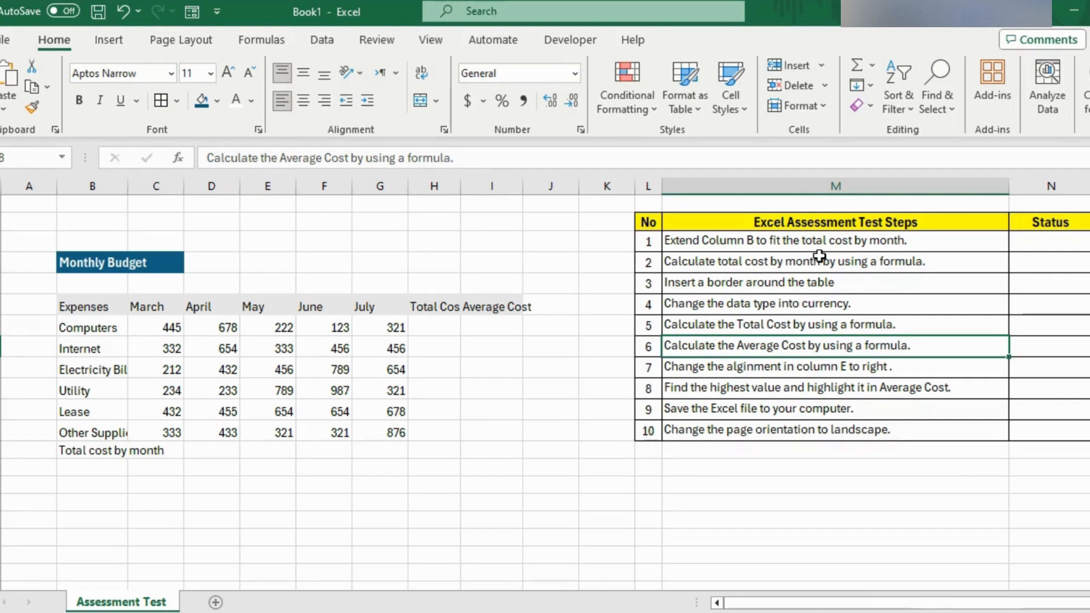
# Widen column B so the "Total cost by month" label fits inside it.
pyautogui.click(709, 241)
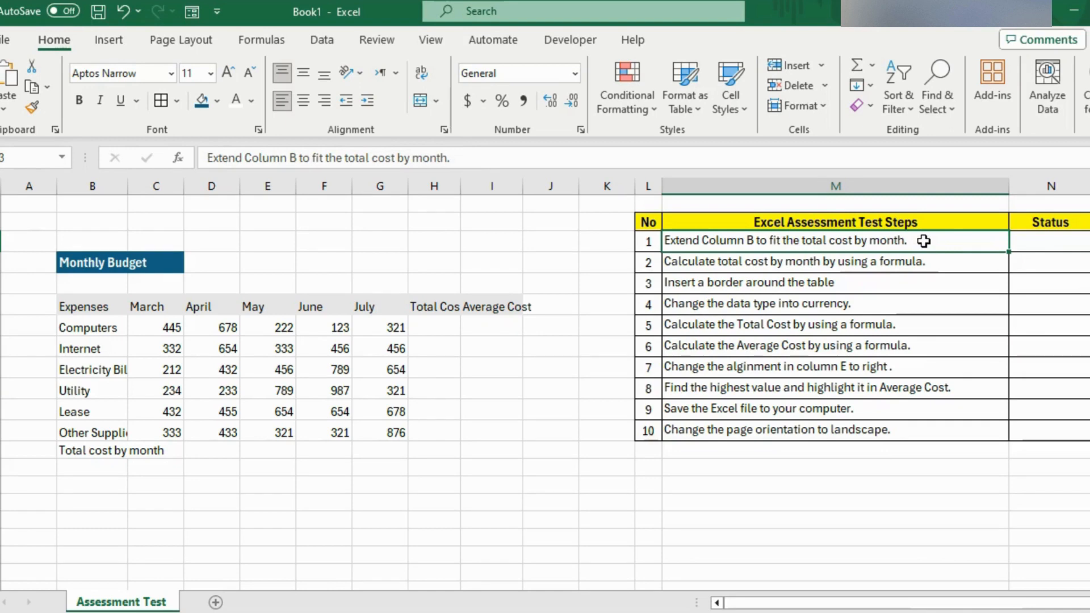
pyautogui.click(105, 186)
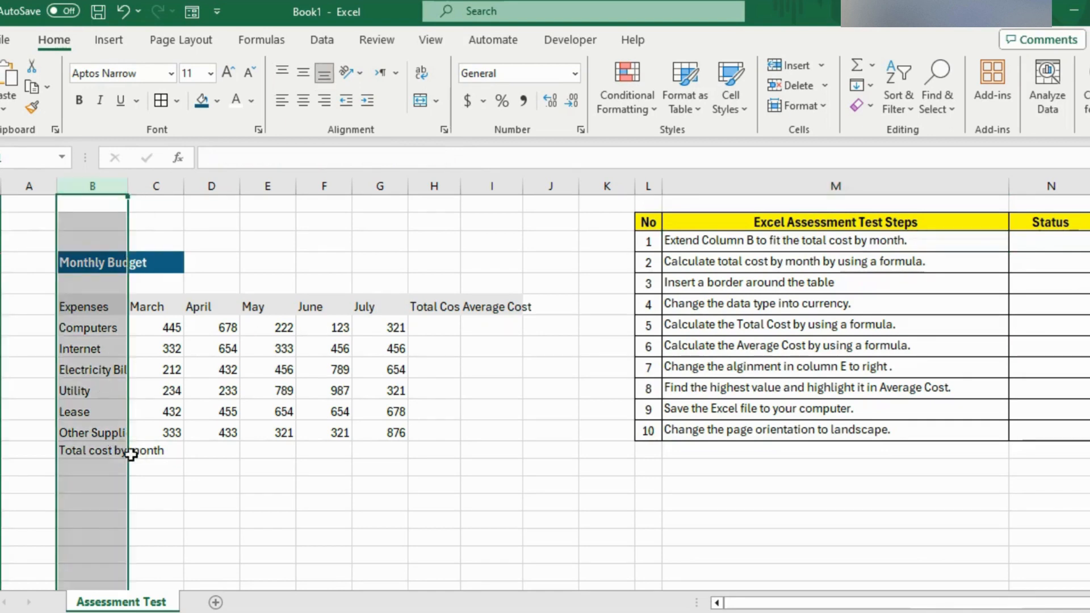
pyautogui.click(96, 452)
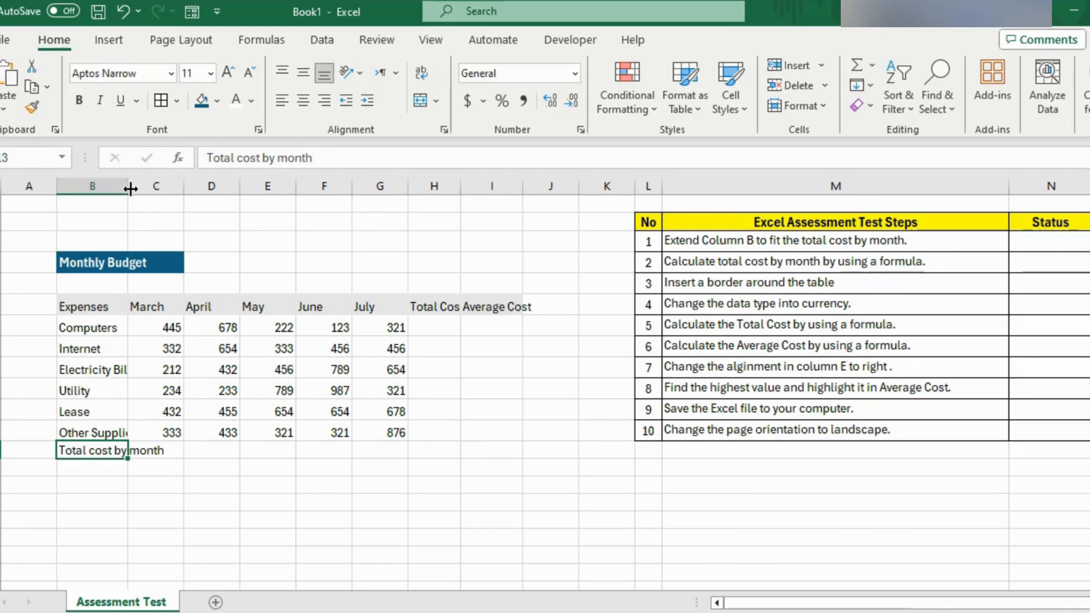
pyautogui.moveTo(130, 189); pyautogui.dragTo(178, 194)
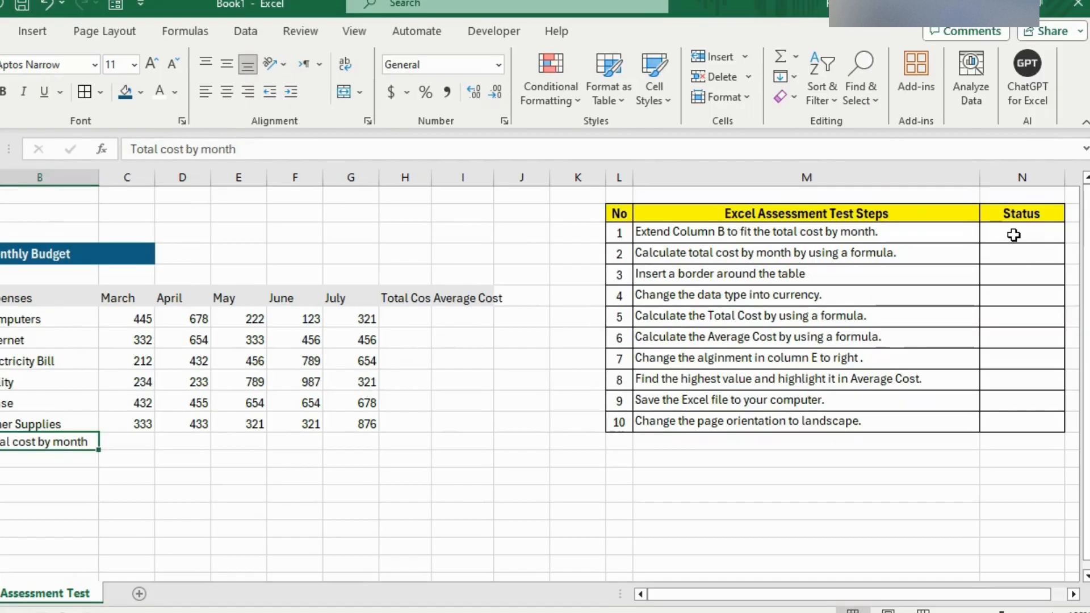
# Enter "Completed" as the status of assessment step 1, extending column B.
pyautogui.click(1089, 243)
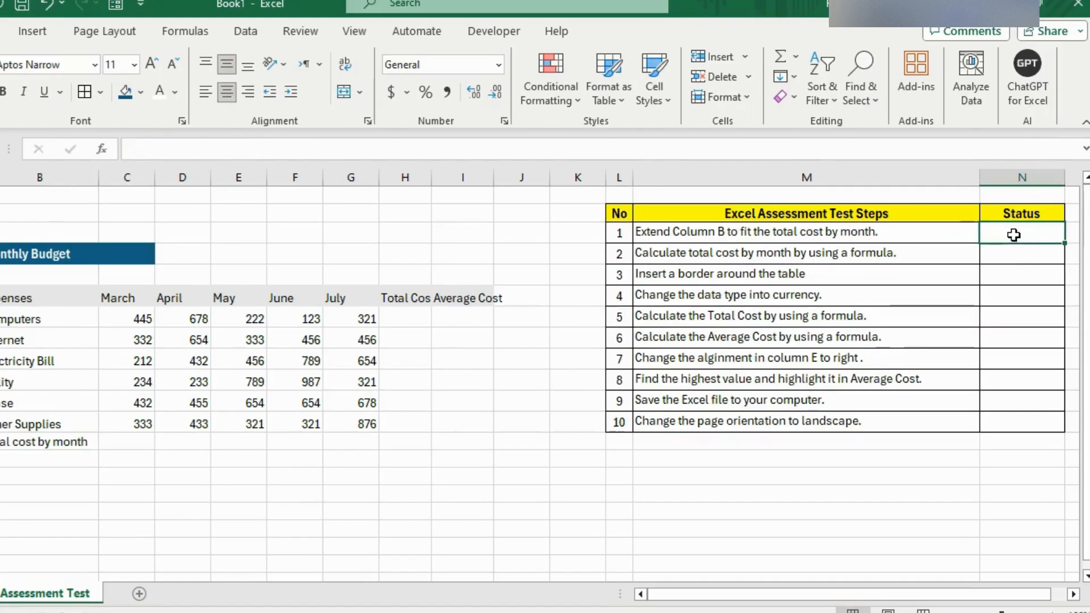
pyautogui.write('Compl')
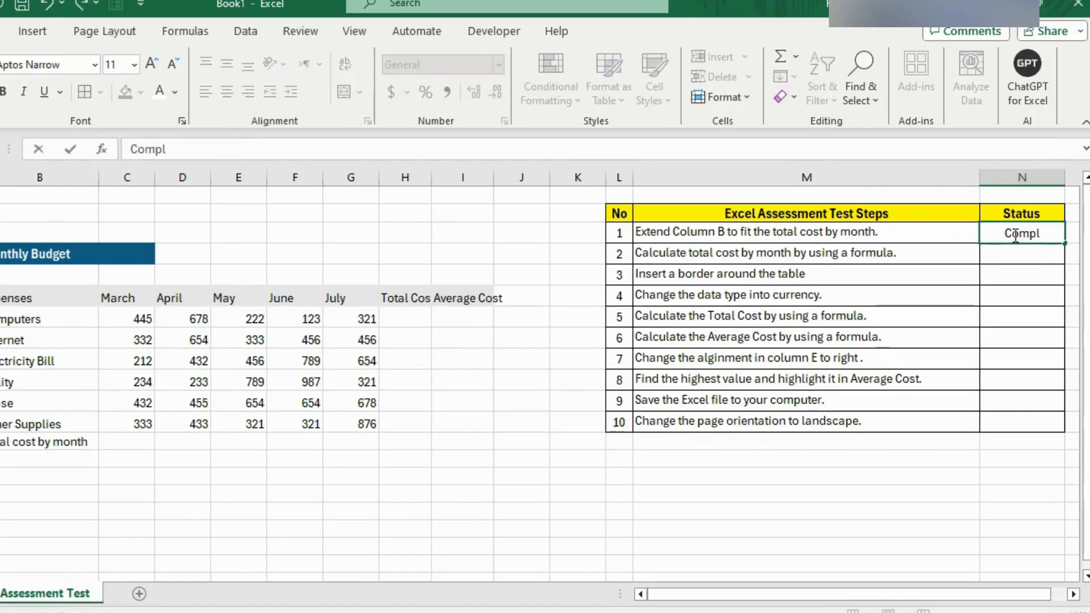
pyautogui.write('eted')
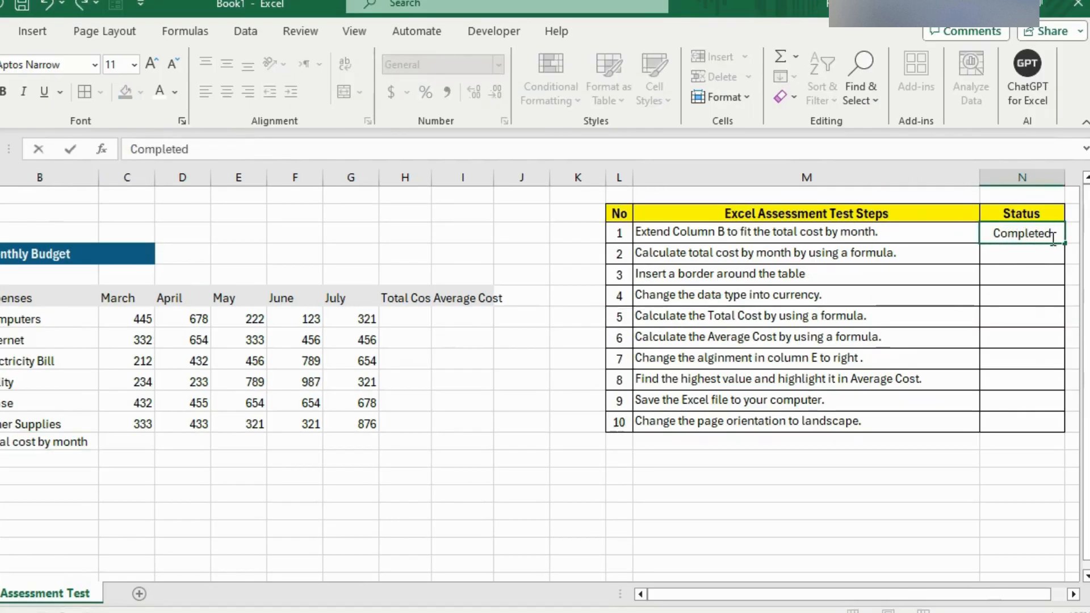
pyautogui.press('Return')
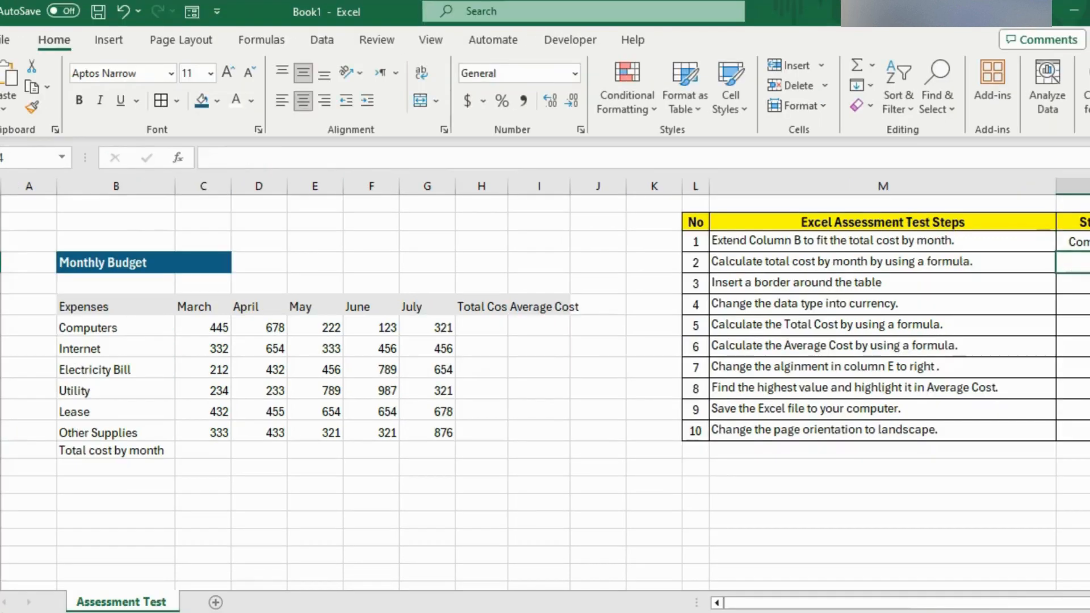
pyautogui.click(1077, 243)
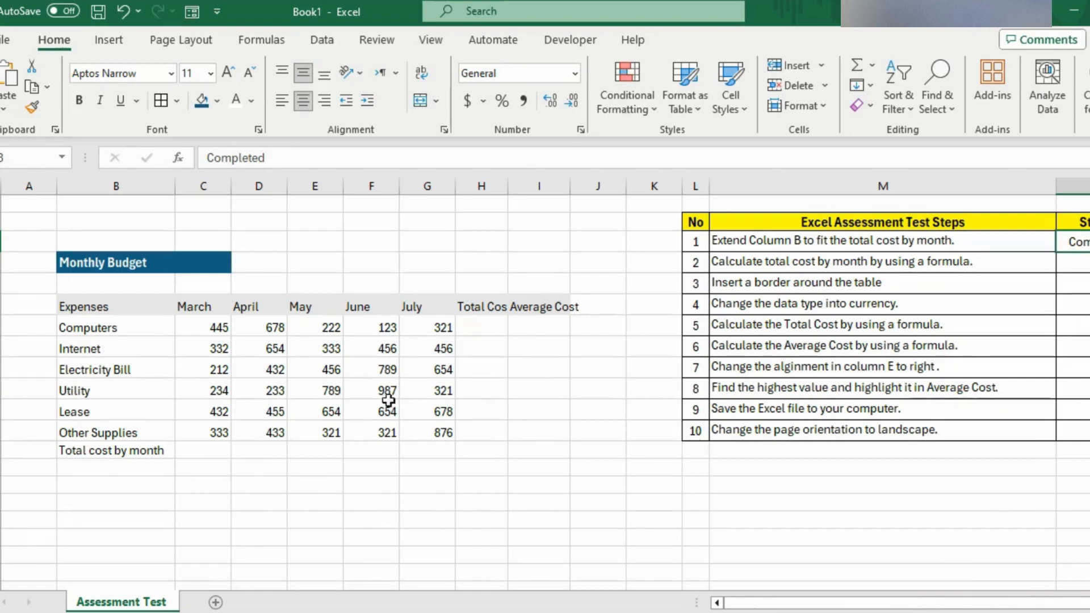
pyautogui.click(180, 340)
pyautogui.click(112, 314)
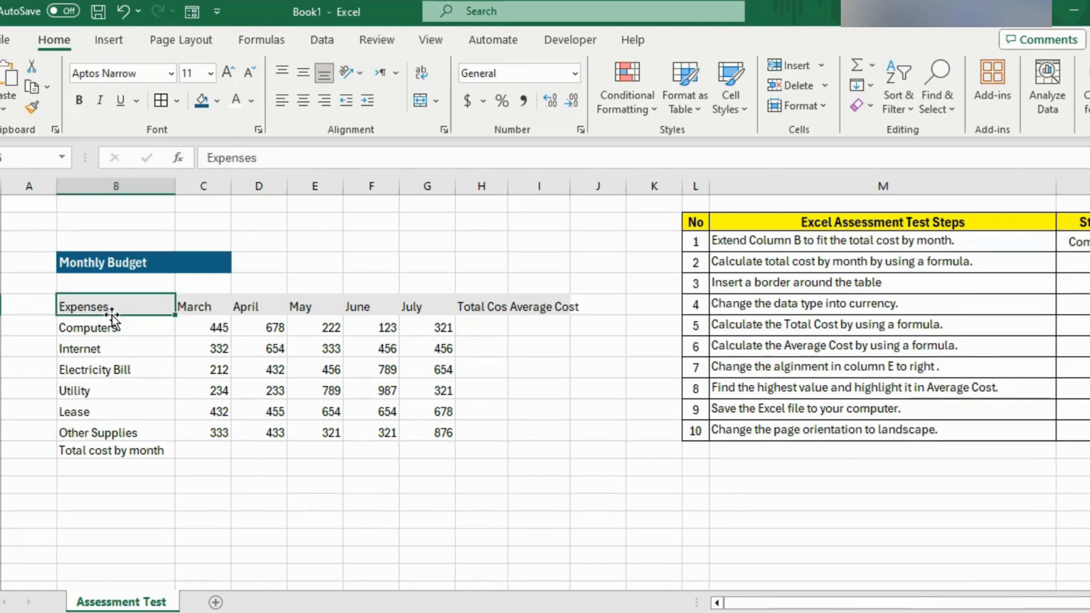
pyautogui.click(153, 323)
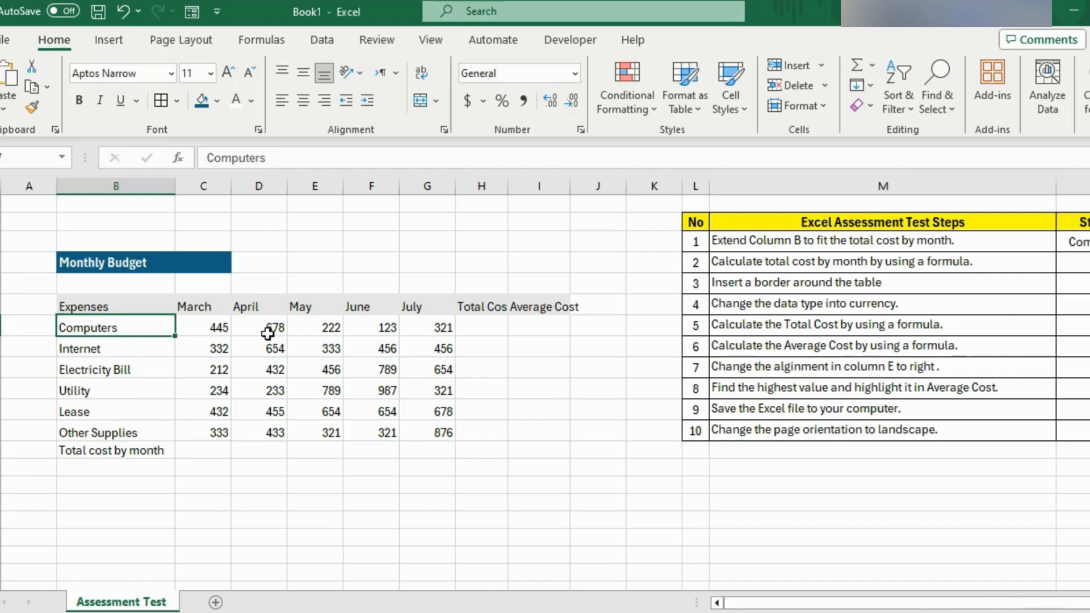
pyautogui.click(196, 305)
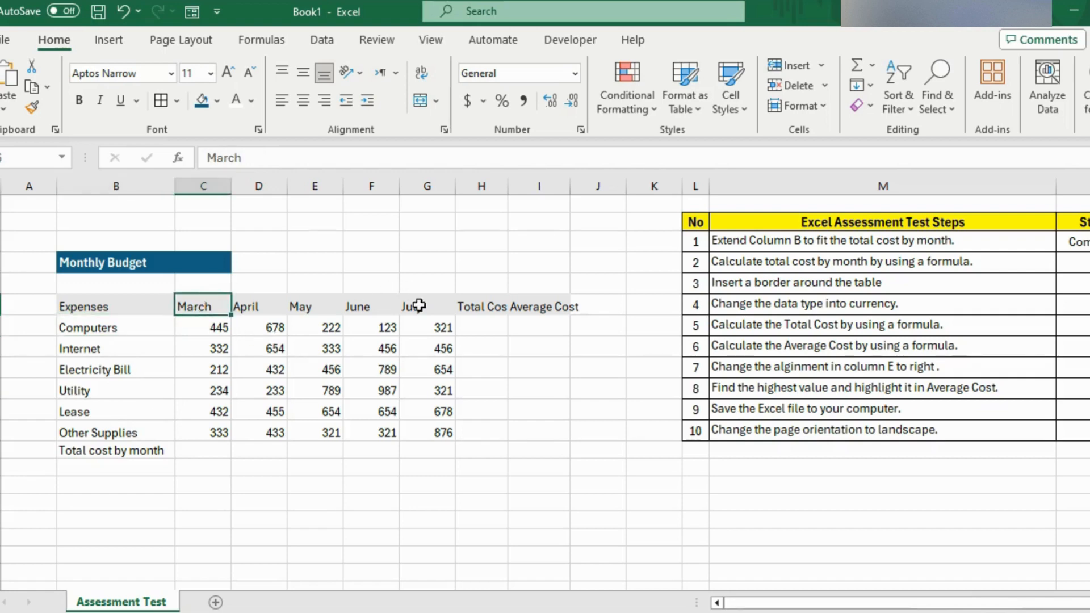
pyautogui.click(418, 305)
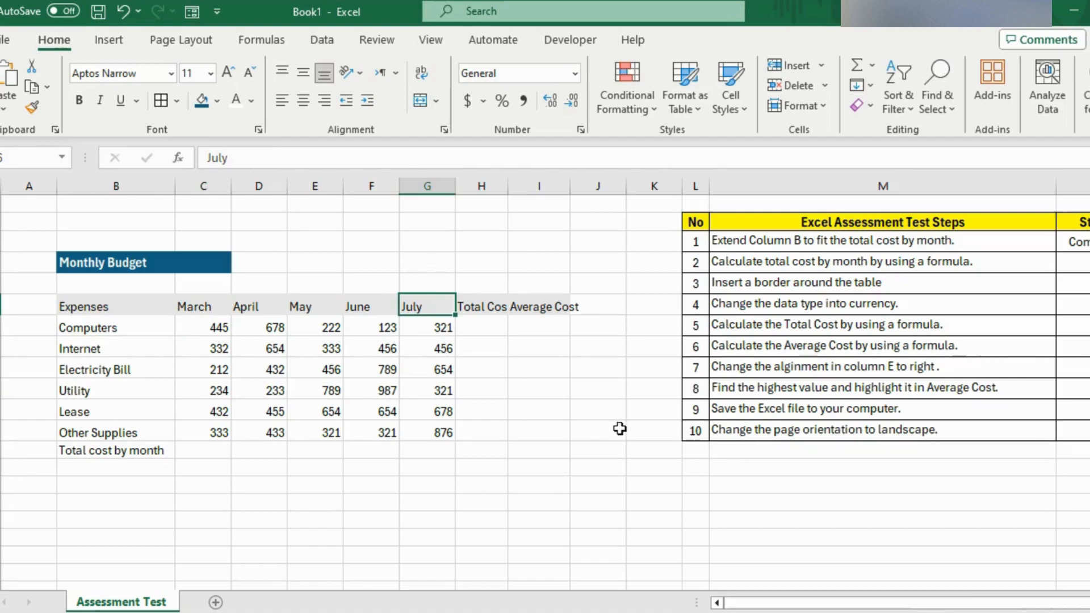
# Calculate March's total cost by month in C13 with a SUM formula over C7:C12.
pyautogui.click(860, 259)
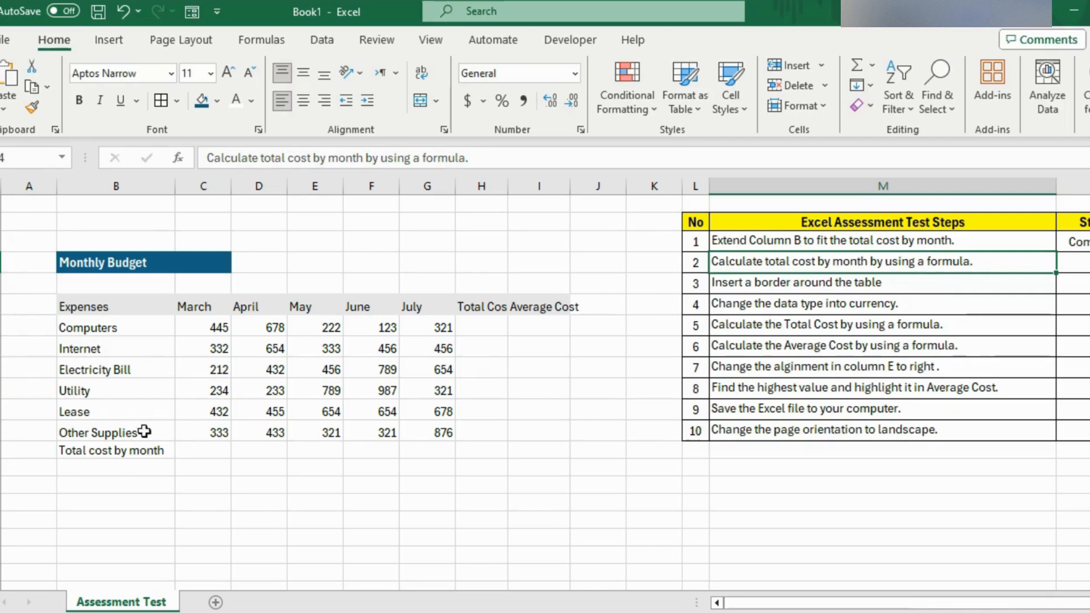
pyautogui.click(201, 454)
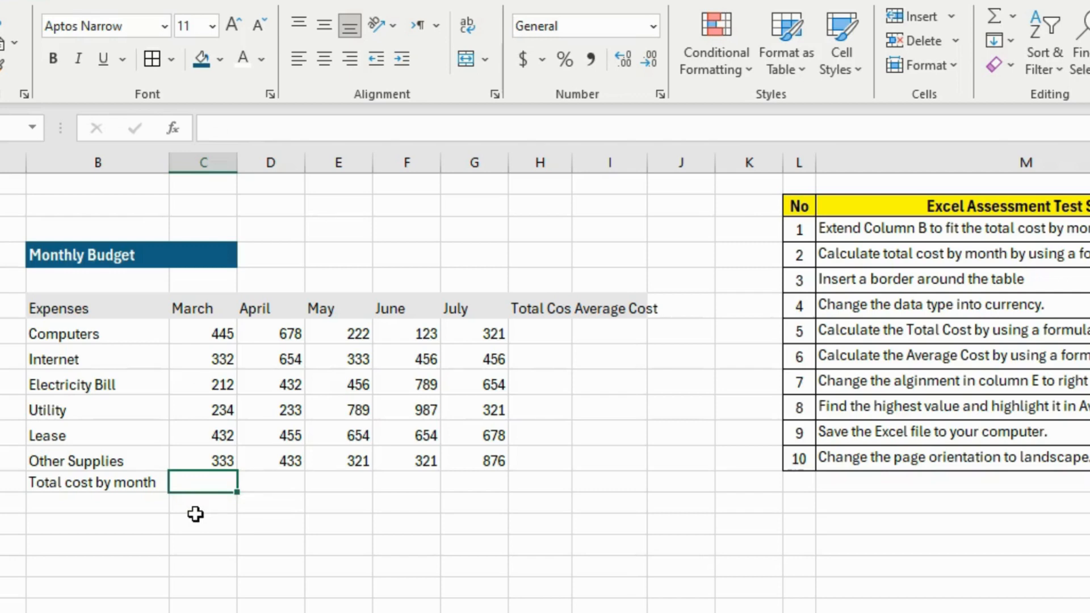
pyautogui.write('=')
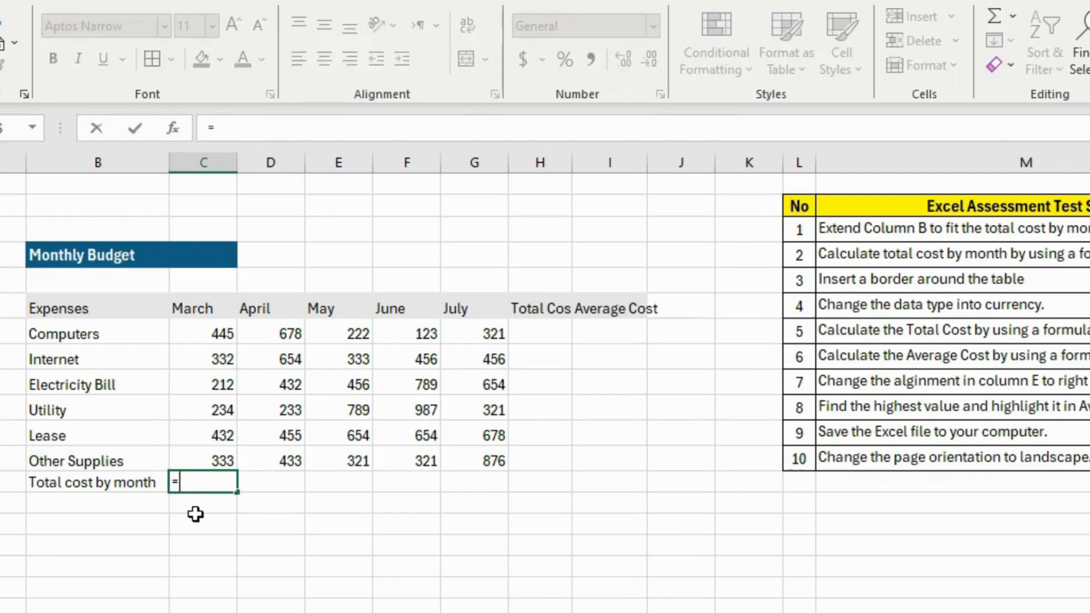
pyautogui.write('sum(')
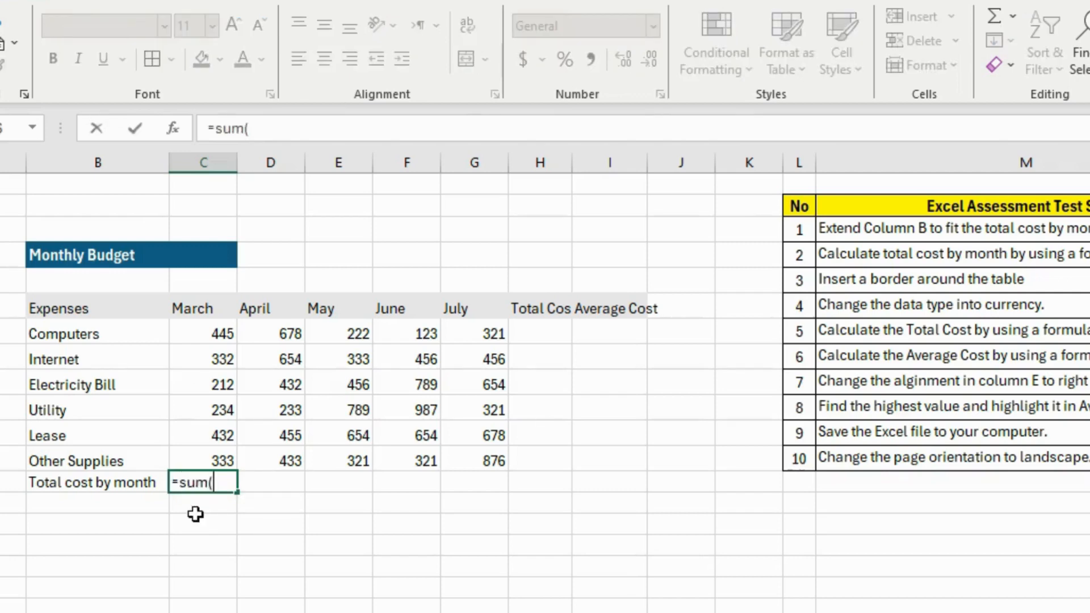
pyautogui.moveTo(208, 333); pyautogui.dragTo(209, 457)
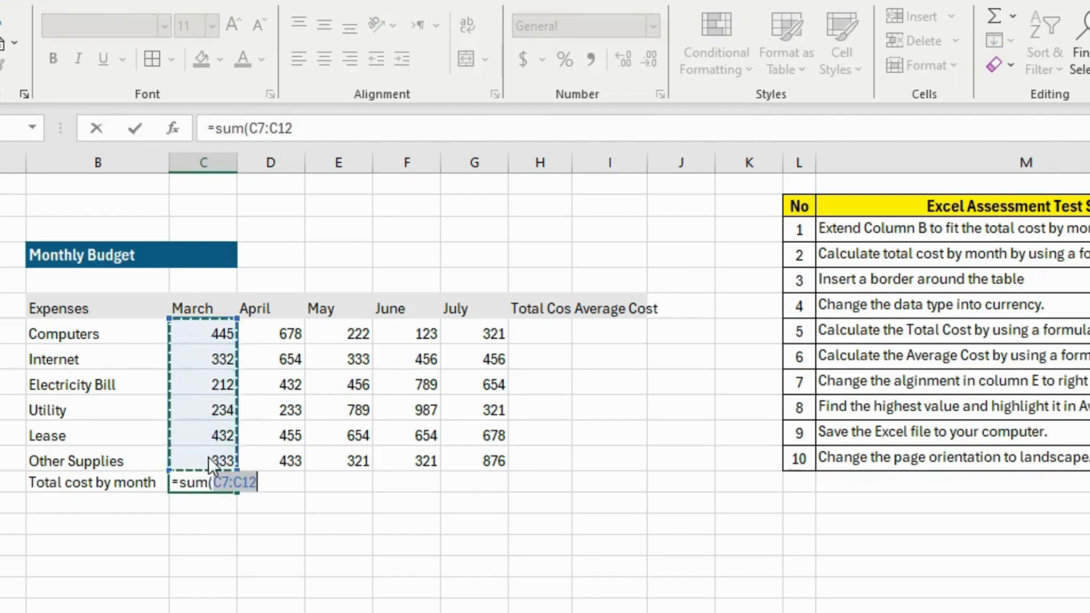
pyautogui.press('Return')
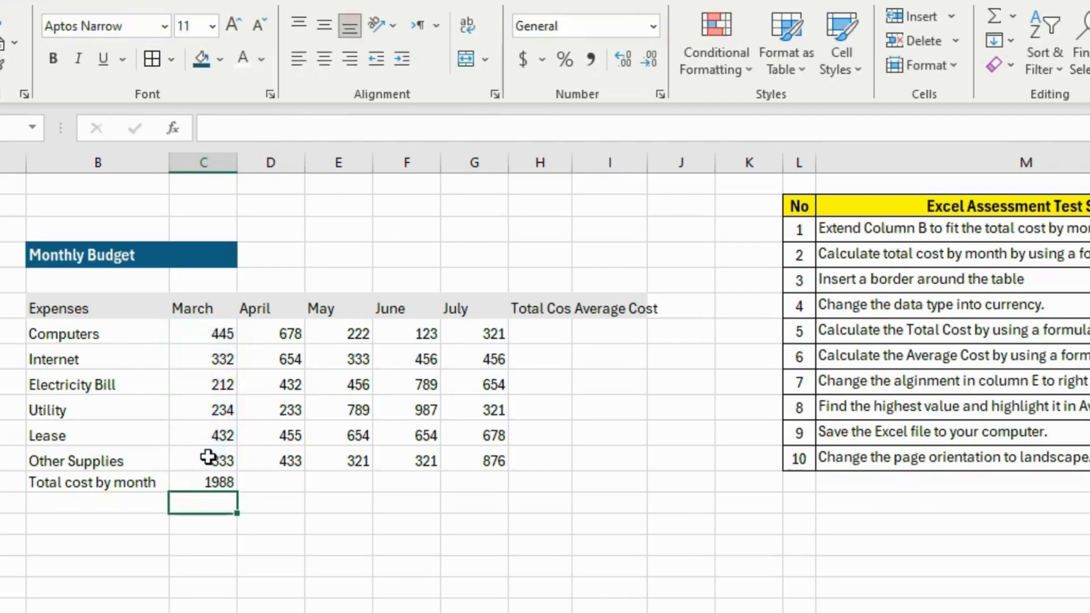
pyautogui.click(218, 482)
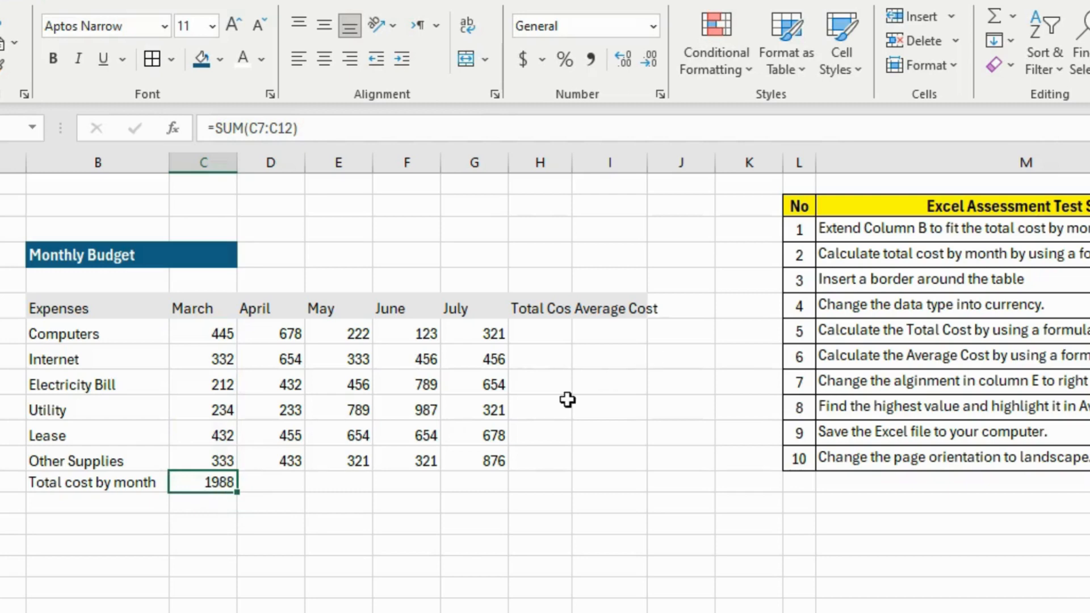
# Calculate April's total cost by month in D13 using AutoSum over D7:D12.
pyautogui.click(275, 484)
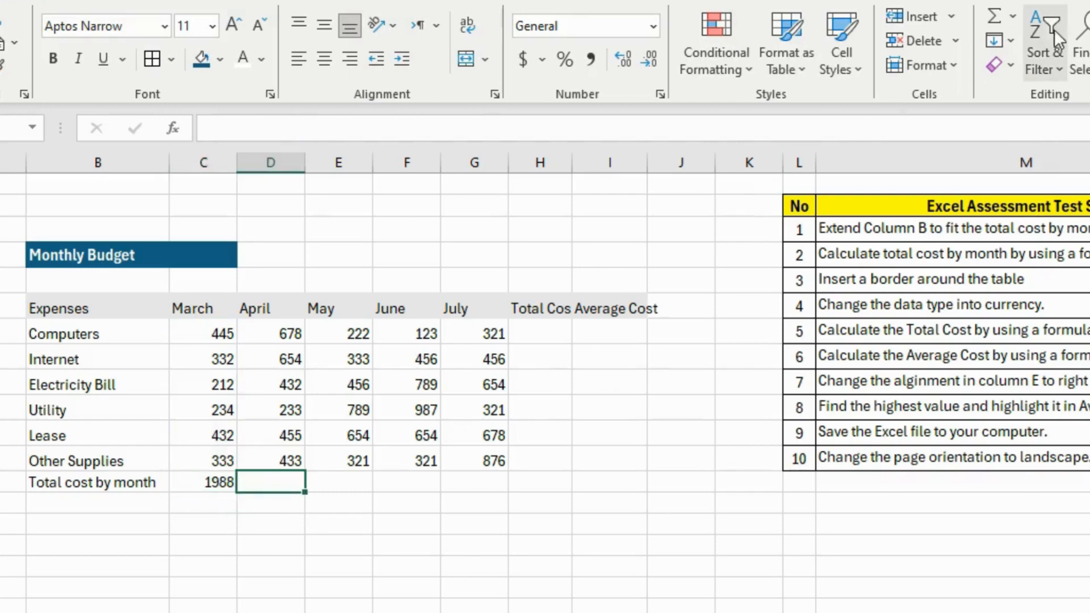
pyautogui.click(999, 17)
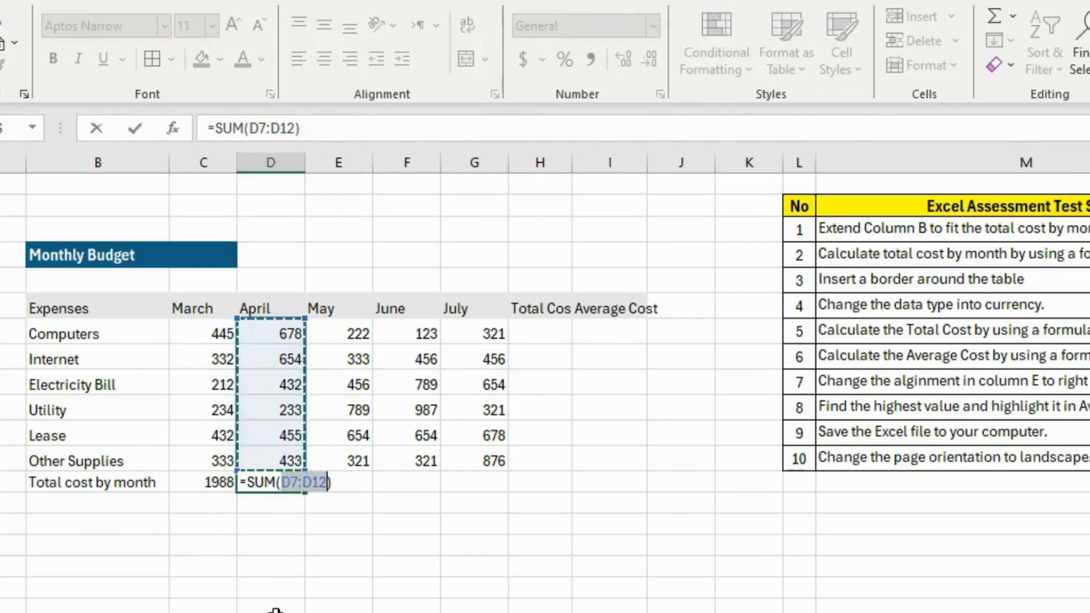
pyautogui.press('Return')
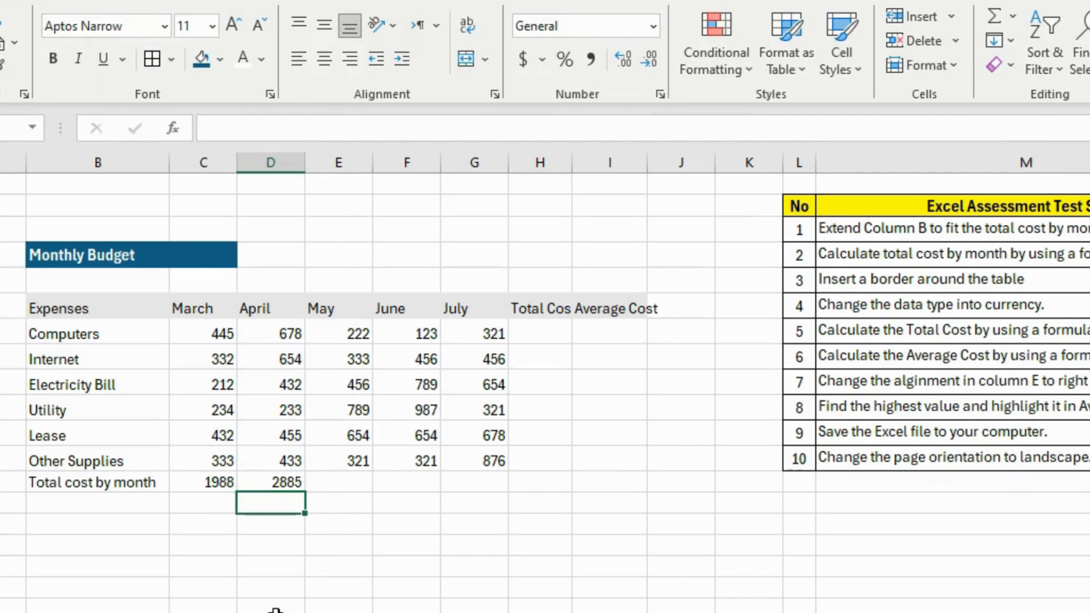
# Fill April's total formula across the "Total cost by month" row for May, June and July.
pyautogui.click(290, 479)
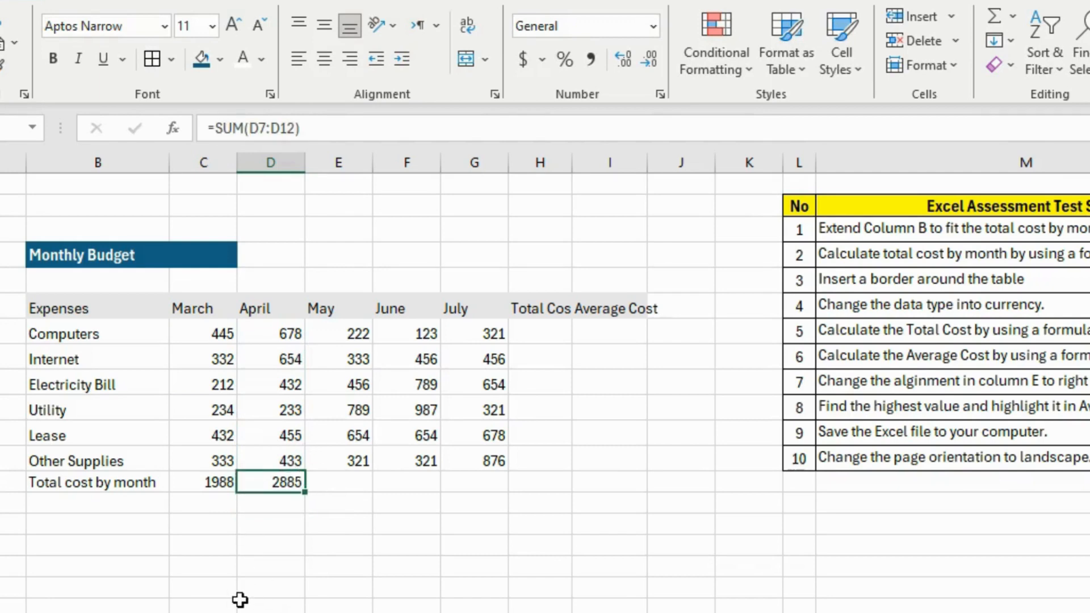
pyautogui.click(291, 503)
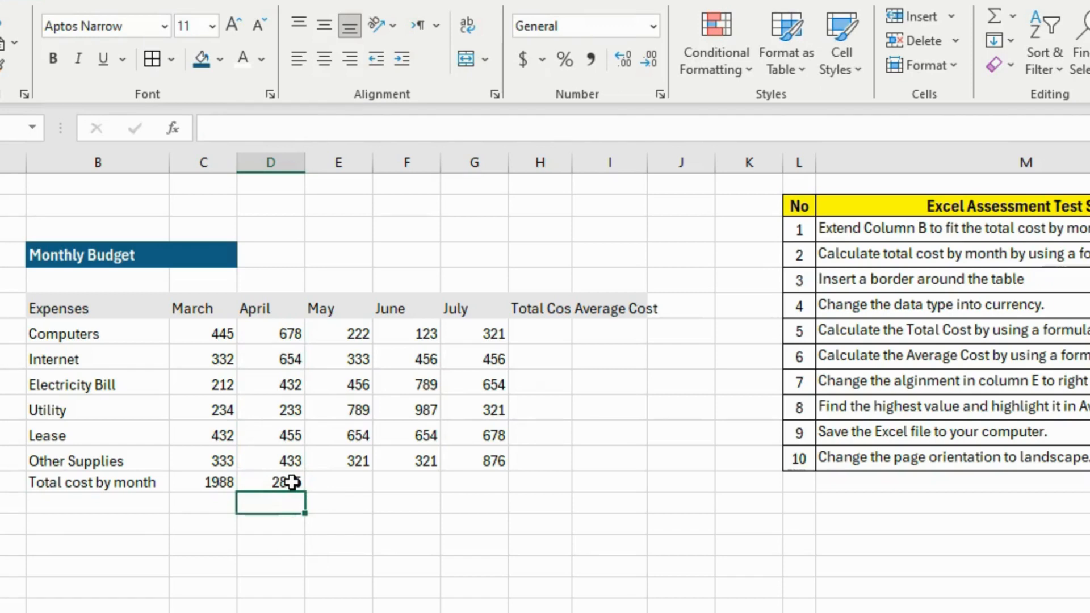
pyautogui.click(292, 482)
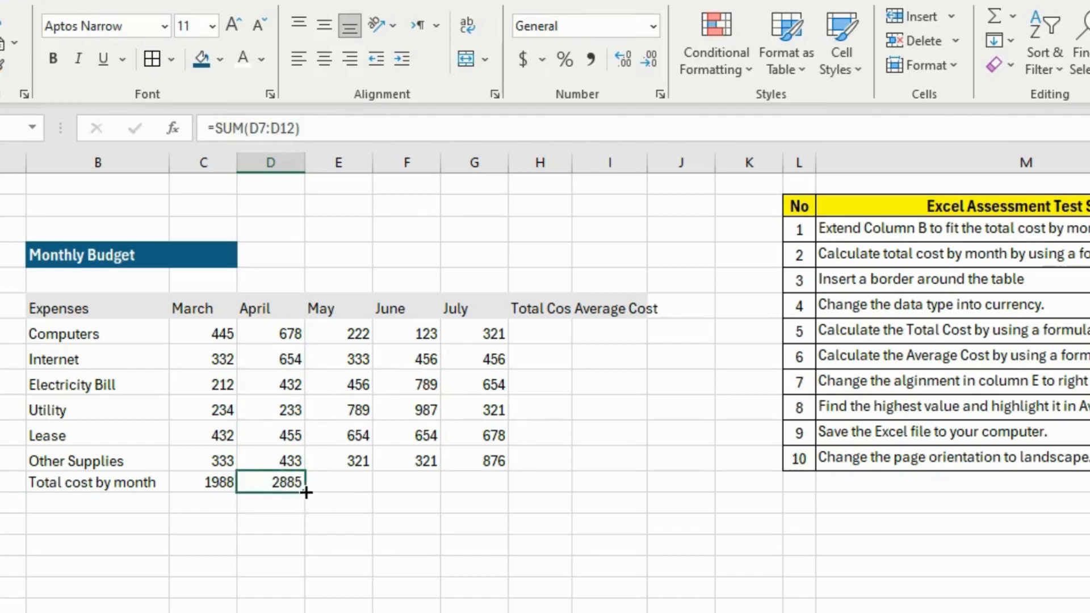
pyautogui.moveTo(306, 493); pyautogui.dragTo(434, 487)
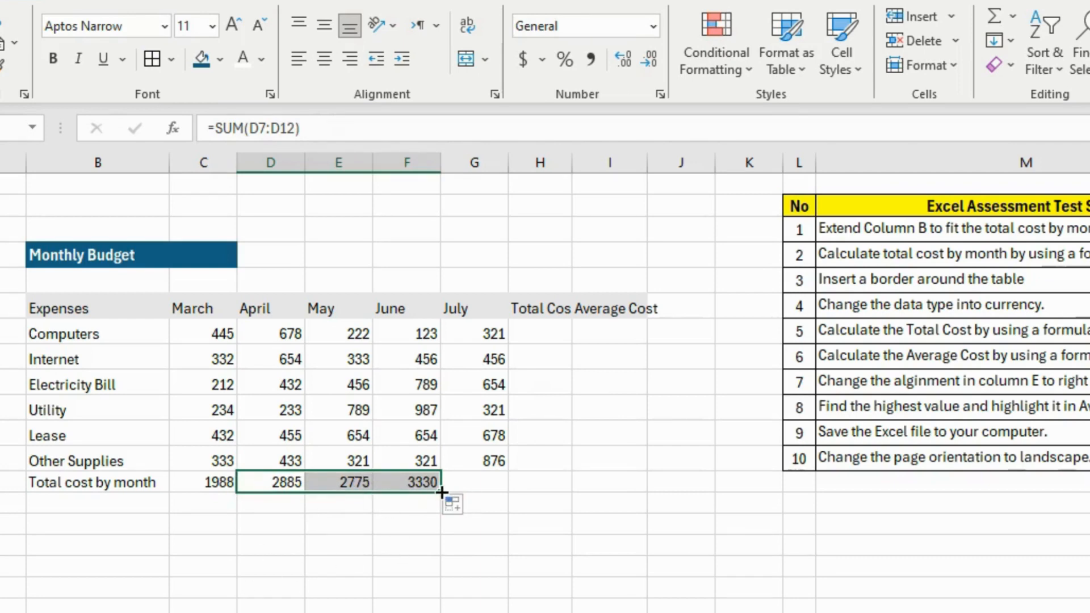
pyautogui.moveTo(441, 492); pyautogui.dragTo(500, 493)
# Clear July's total cost in G13 and recalculate it with AutoSum over G7:G12.
pyautogui.click(481, 481)
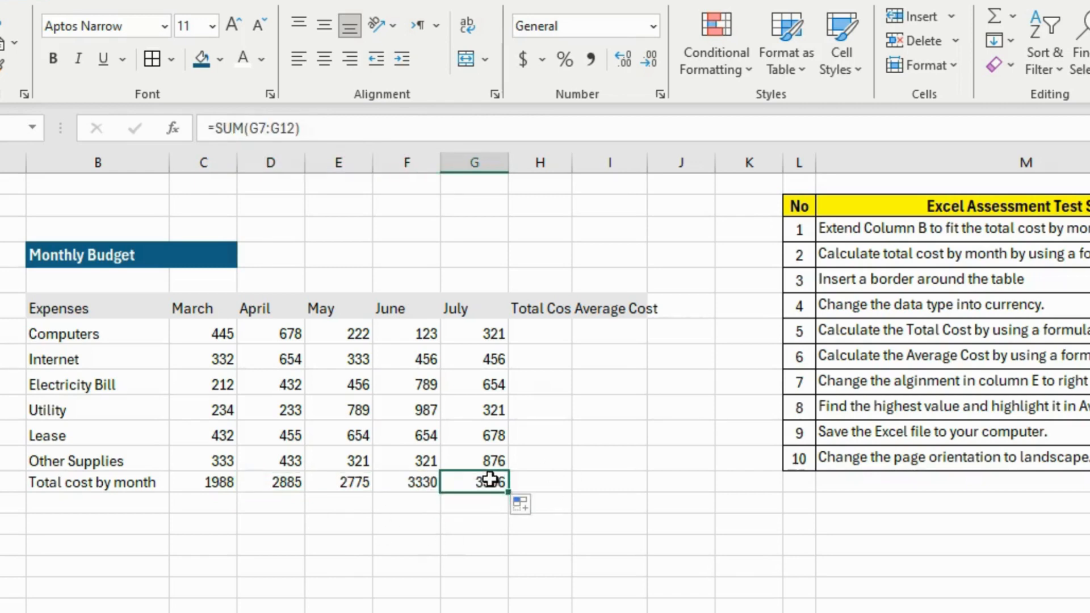
pyautogui.doubleClick(490, 481)
pyautogui.click(460, 526)
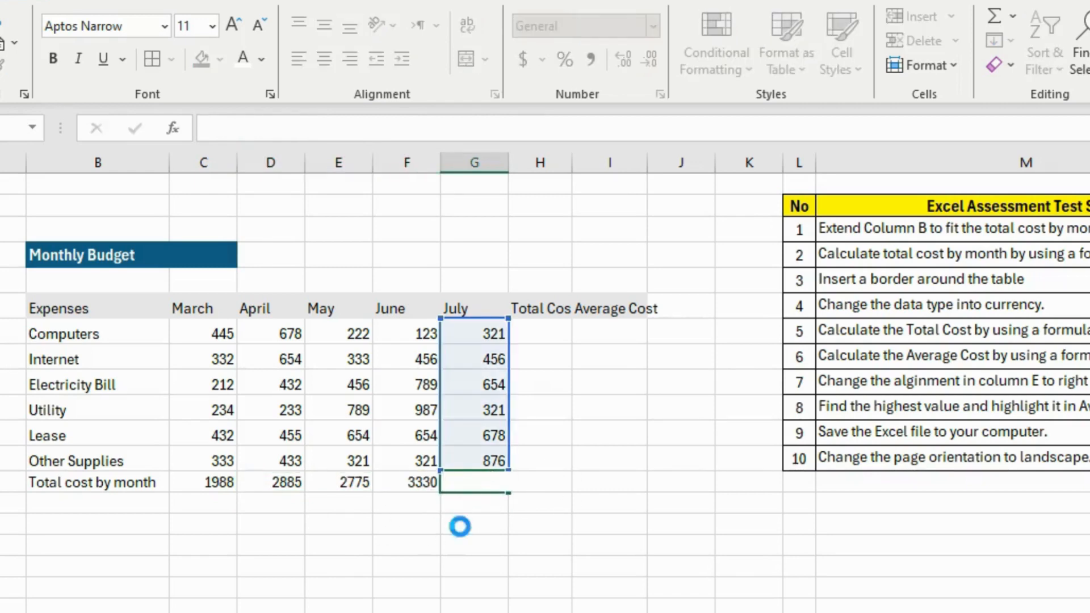
pyautogui.click(487, 484)
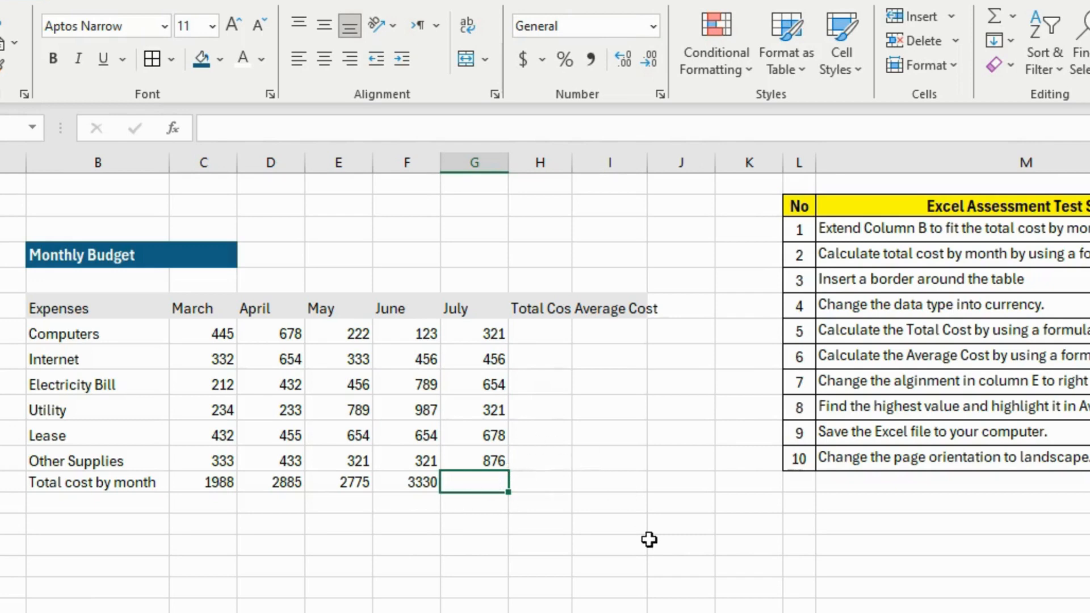
pyautogui.hotkey('alt', '=')
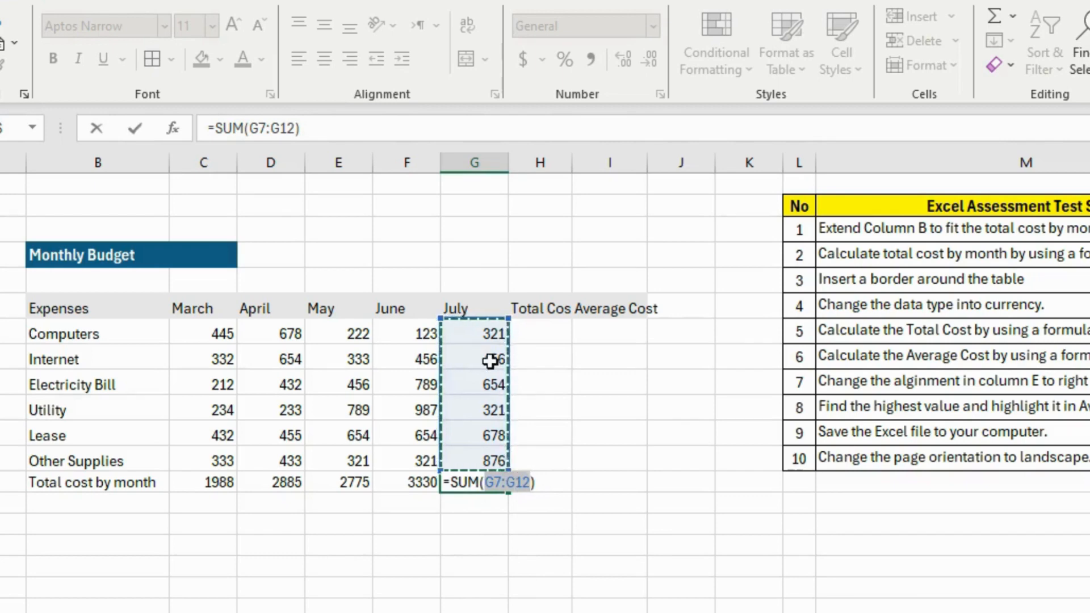
pyautogui.press('Return')
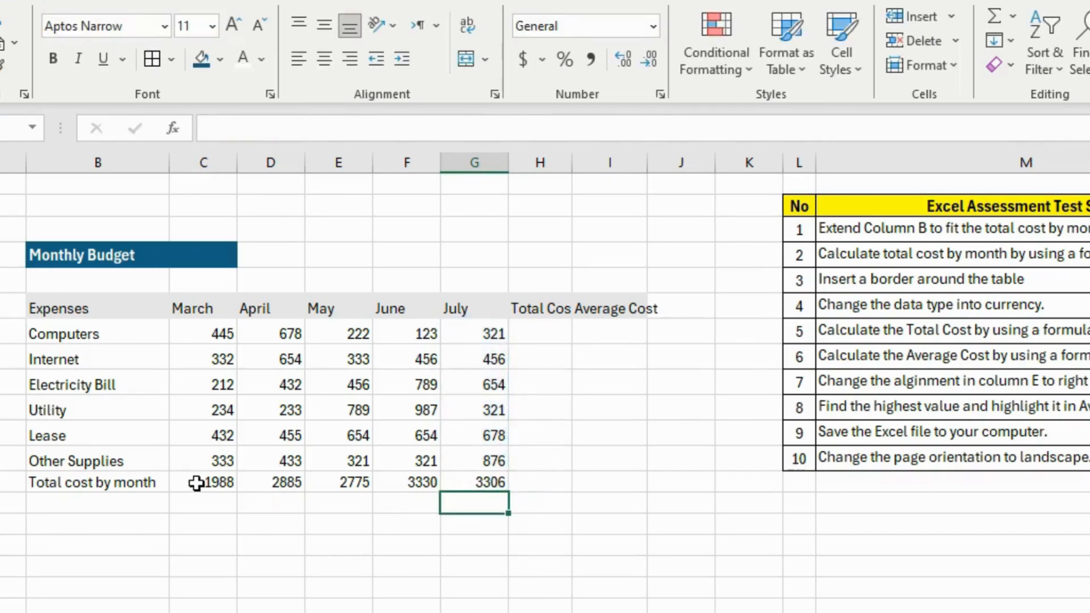
pyautogui.moveTo(195, 482); pyautogui.dragTo(465, 493)
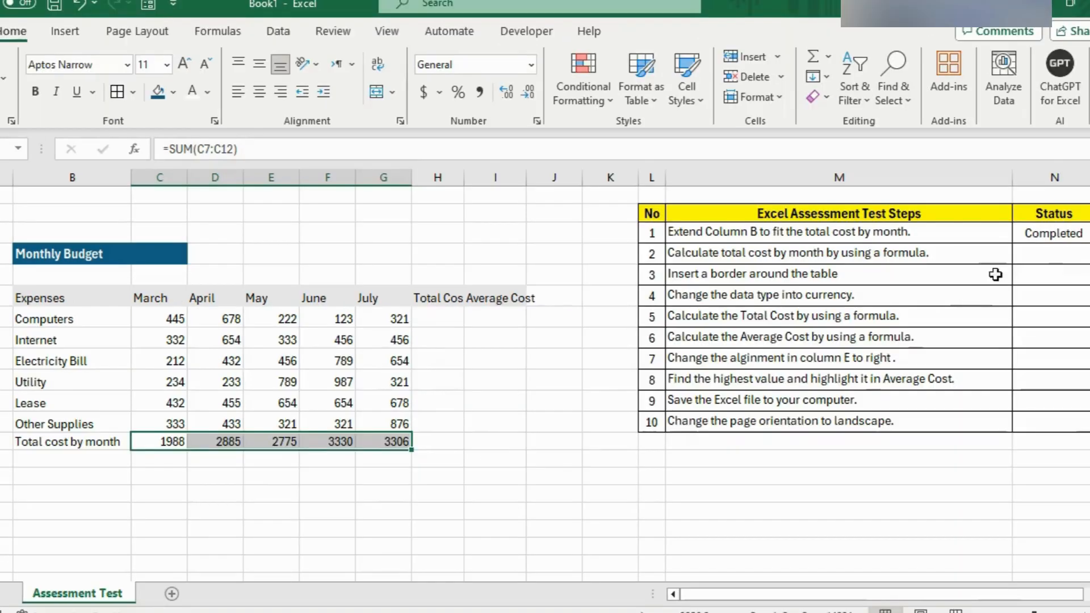
# Set the status of assessment step 2, the total cost by month calculation, to Completed.
pyautogui.click(1050, 259)
pyautogui.write('Completed')
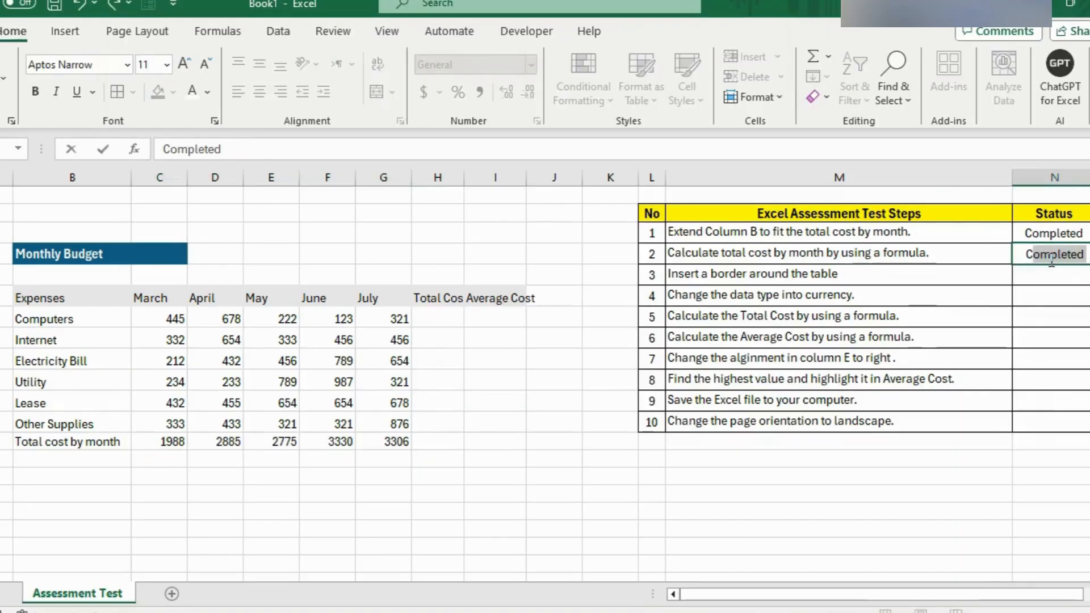
pyautogui.press('Return')
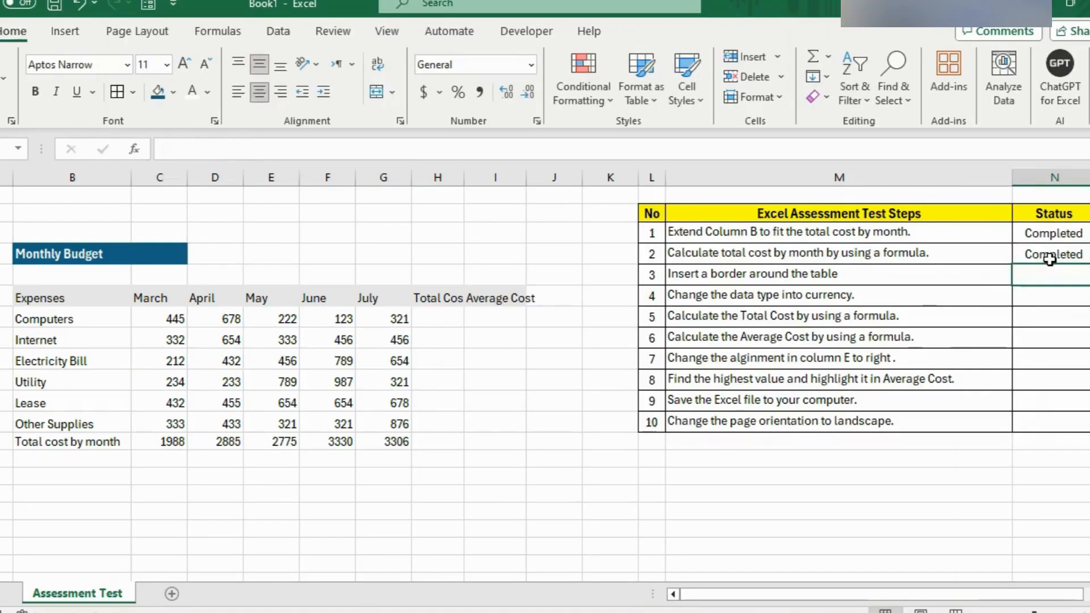
# Apply all borders to the Monthly Budget table from the Expenses header to the Average Cost cell in the "Total cost by month" row.
pyautogui.click(693, 275)
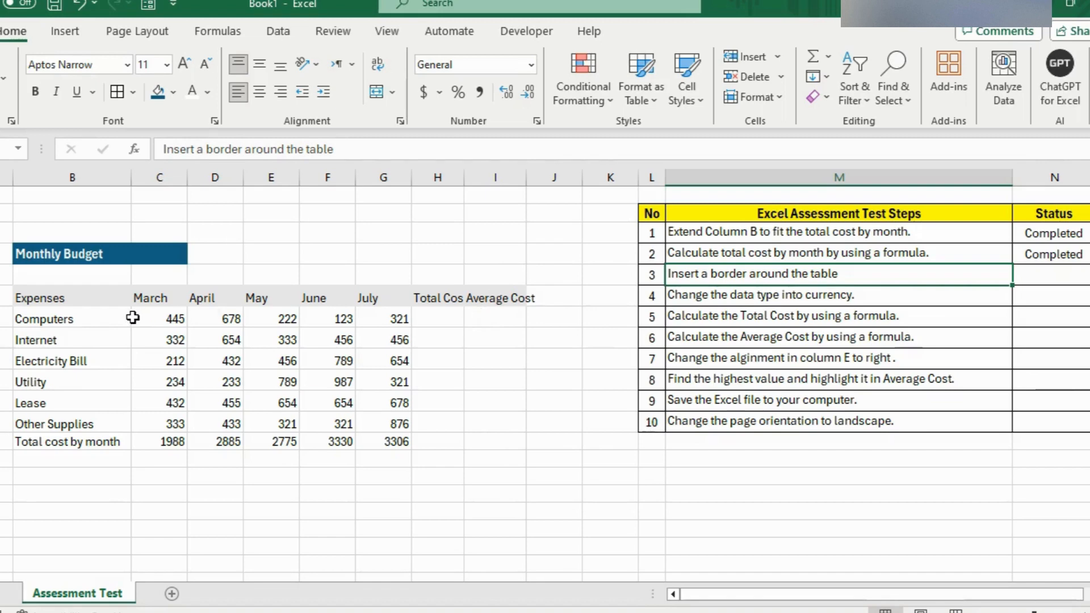
pyautogui.moveTo(50, 298); pyautogui.dragTo(482, 442)
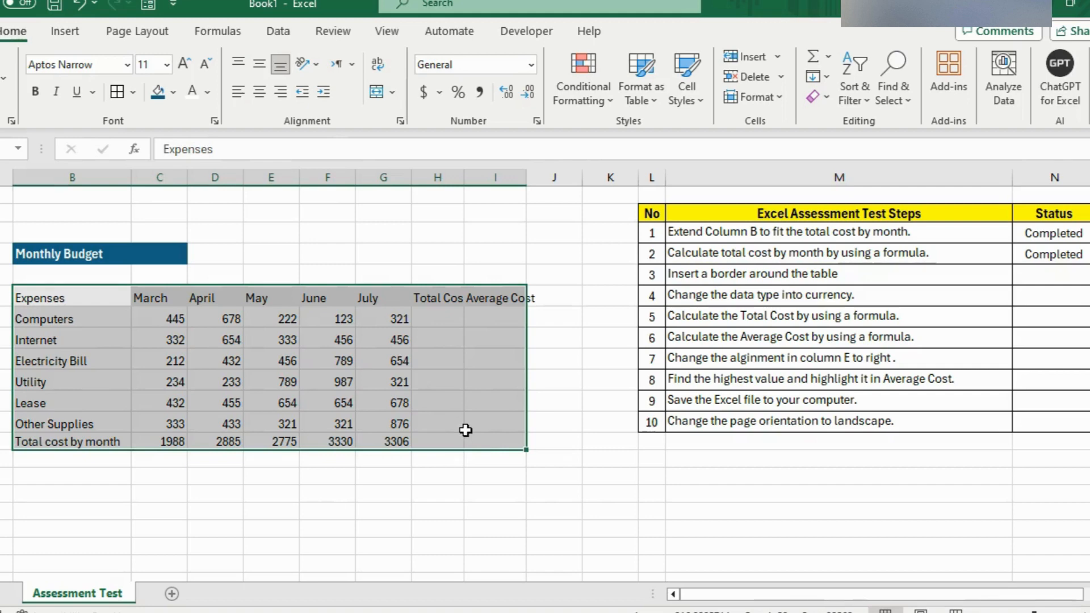
pyautogui.click(118, 91)
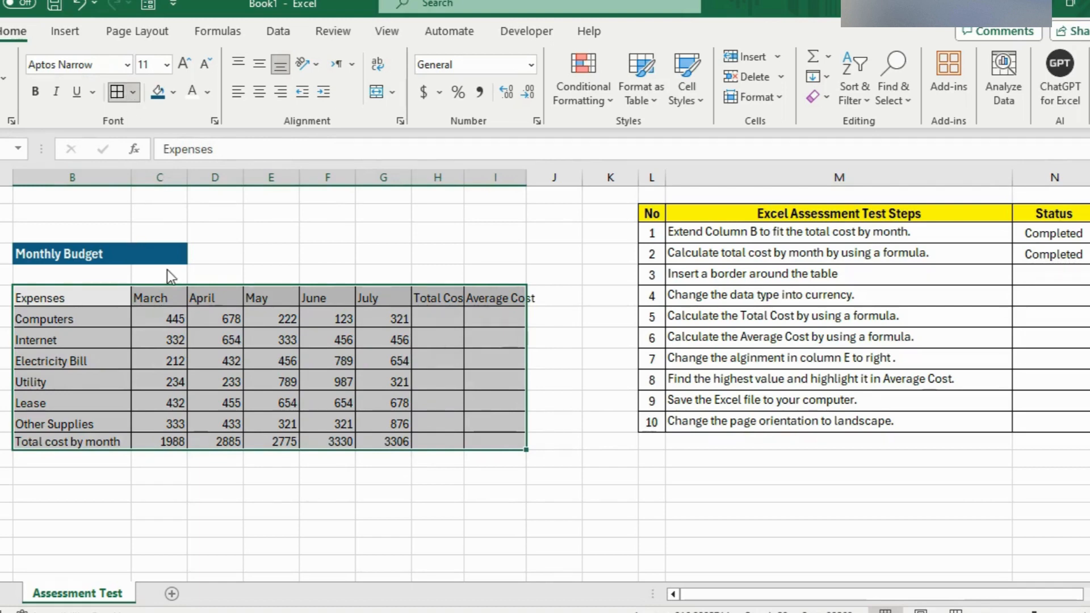
pyautogui.click(396, 322)
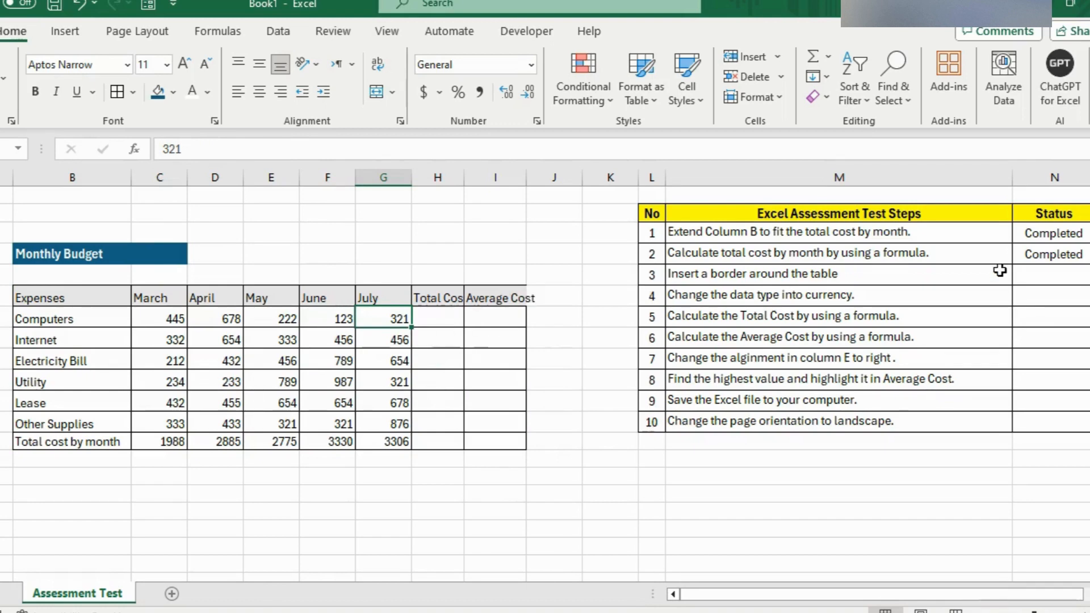
# Set the status of assessment step 3, inserting a border around the table, to Completed.
pyautogui.click(1074, 282)
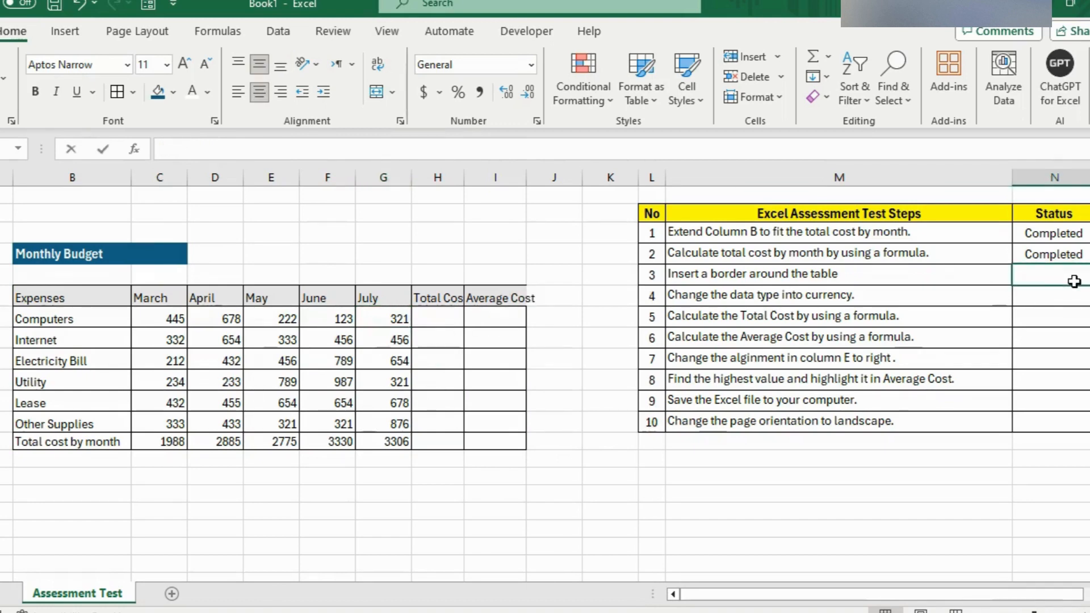
pyautogui.write('Completed')
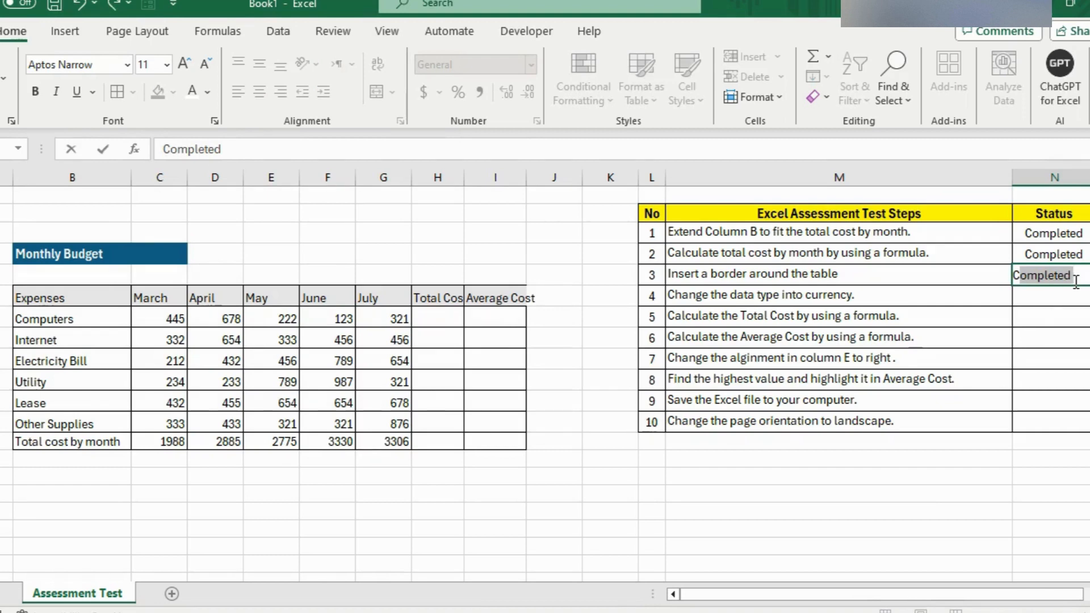
pyautogui.press('Return')
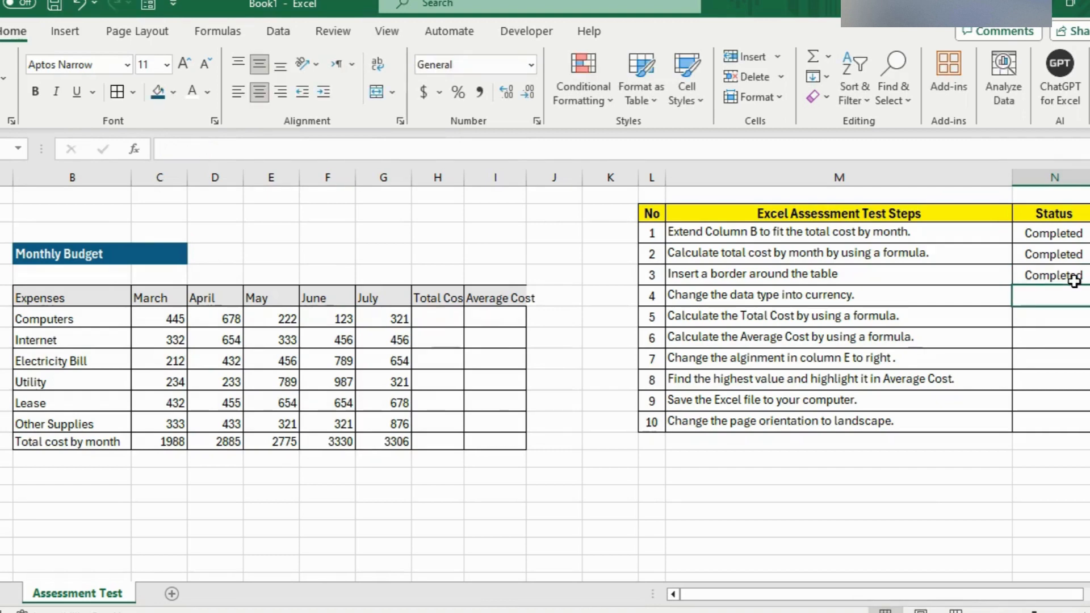
# Format the March to July amounts, including the monthly totals in C7:G13, with the dollar Accounting number format.
pyautogui.click(681, 296)
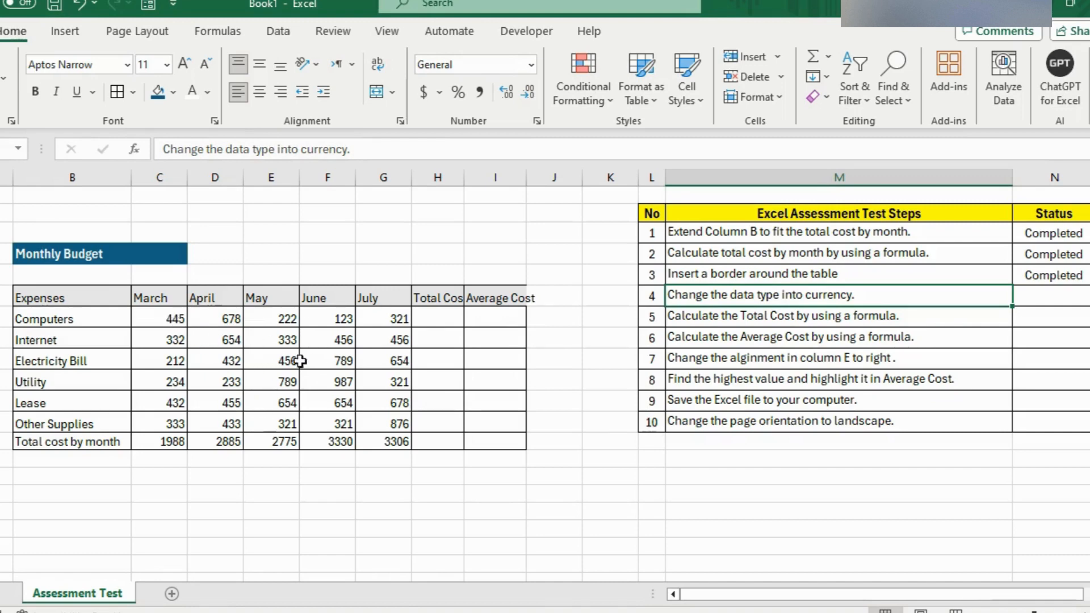
pyautogui.click(158, 316)
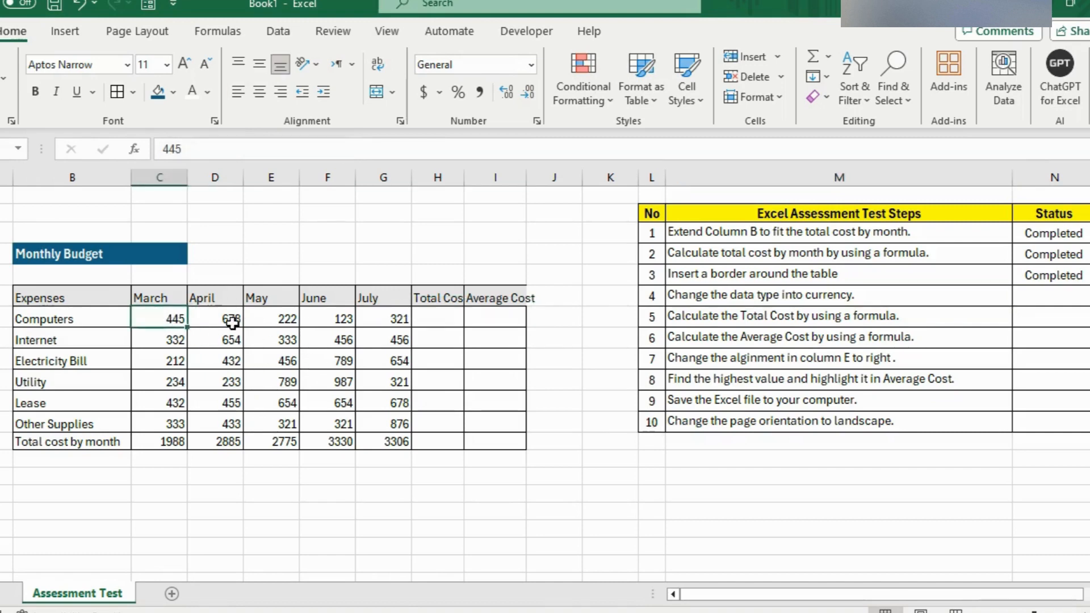
pyautogui.click(233, 319)
pyautogui.click(290, 321)
pyautogui.click(336, 322)
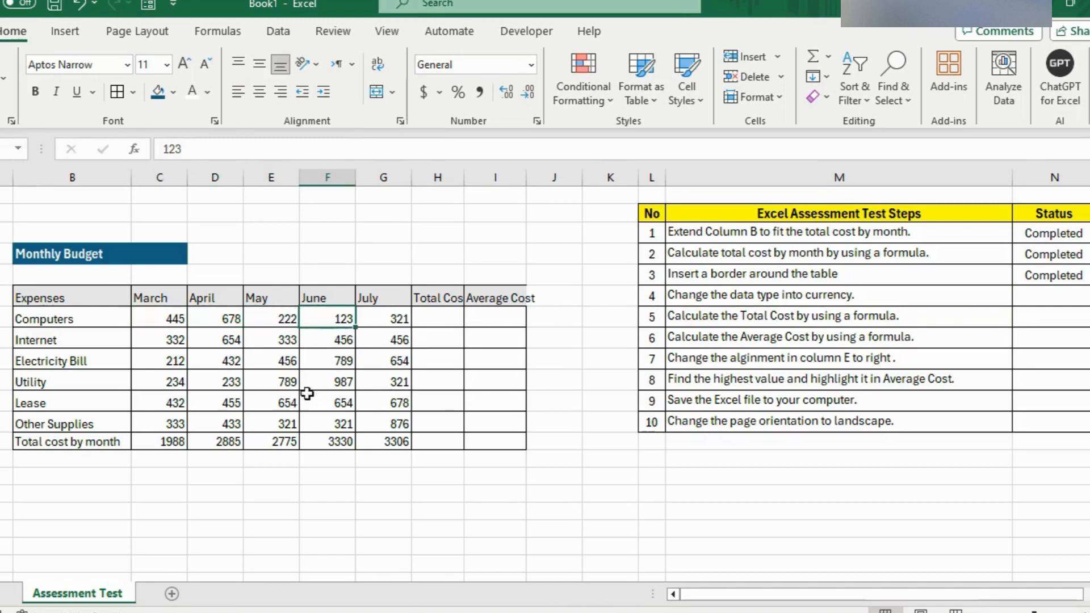
pyautogui.click(311, 612)
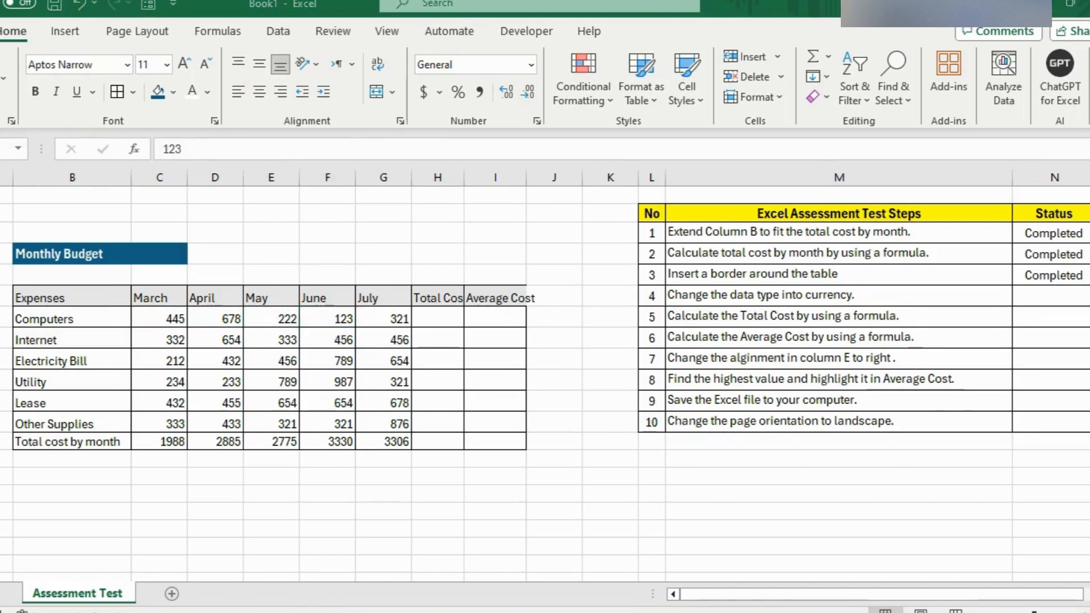
pyautogui.moveTo(165, 318); pyautogui.dragTo(381, 439)
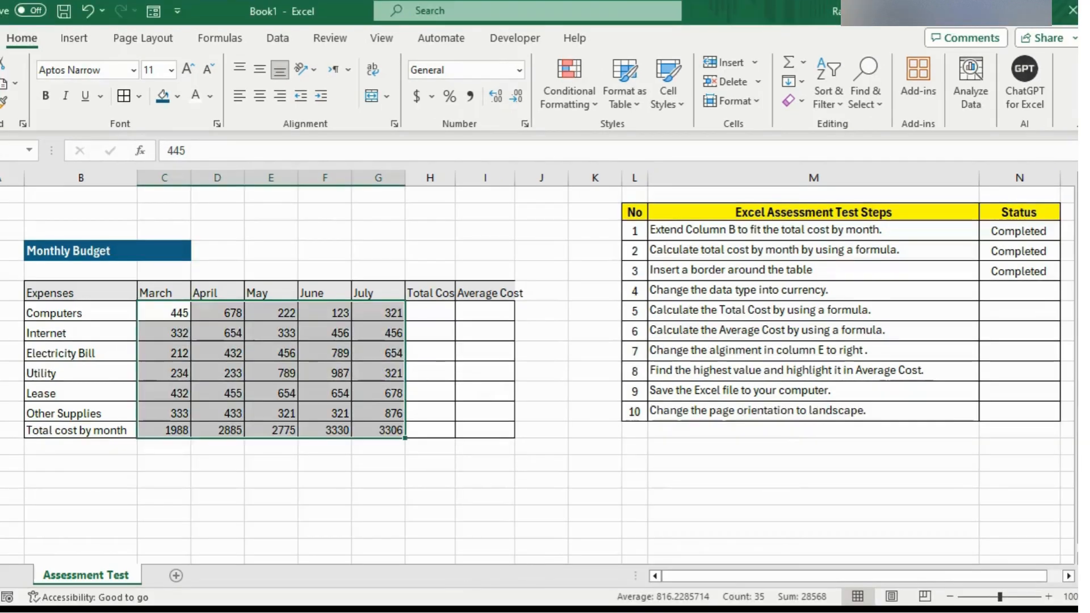
pyautogui.click(419, 99)
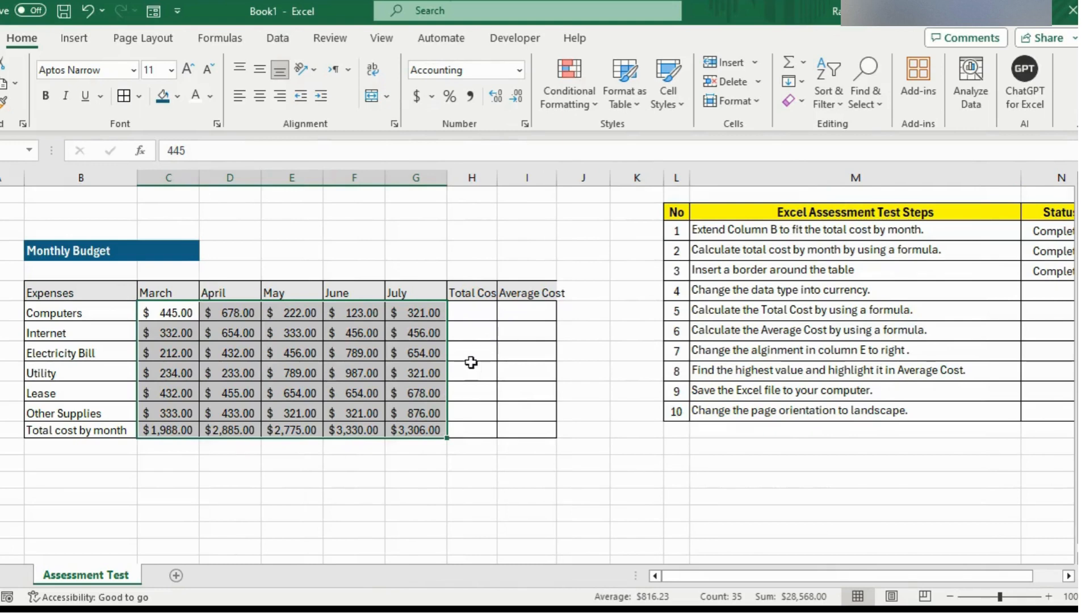
pyautogui.click(393, 387)
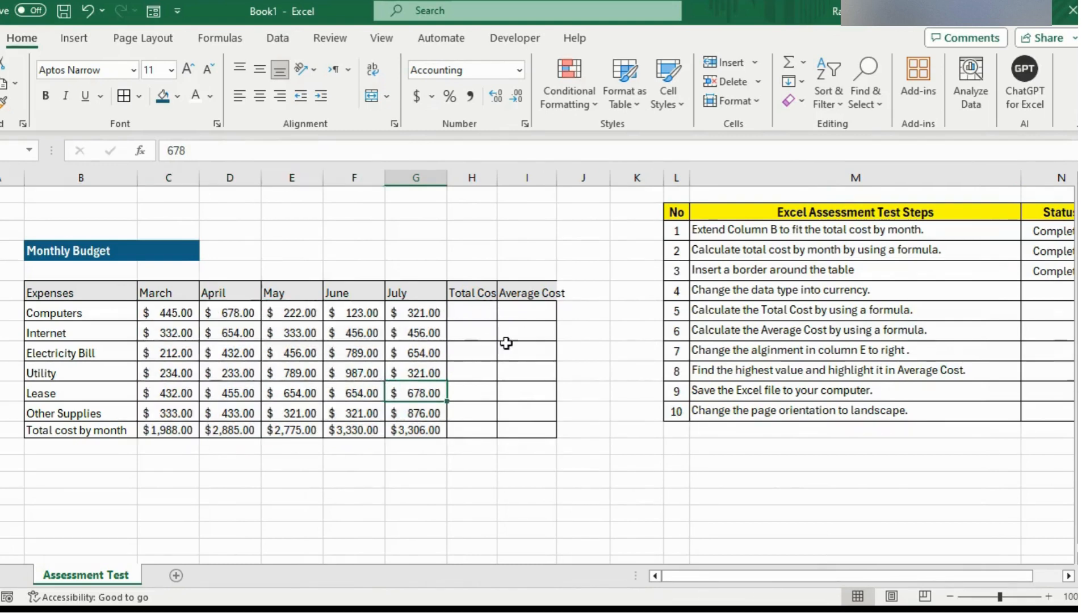
# Set the status of assessment step 4, changing the data type into currency, to Completed.
pyautogui.click(1048, 289)
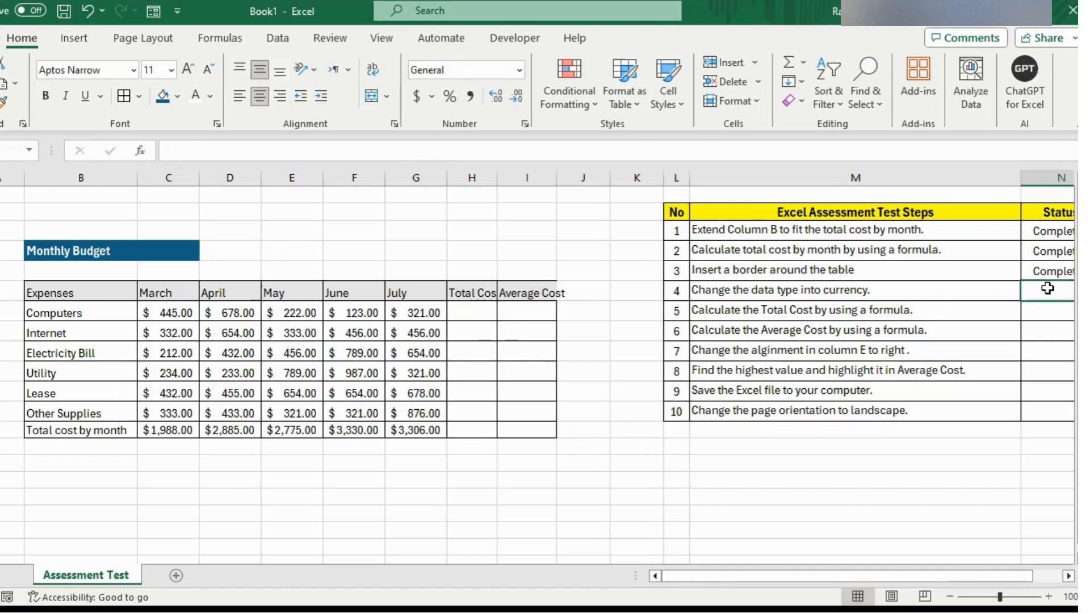
pyautogui.write('Completed')
pyautogui.press('Return')
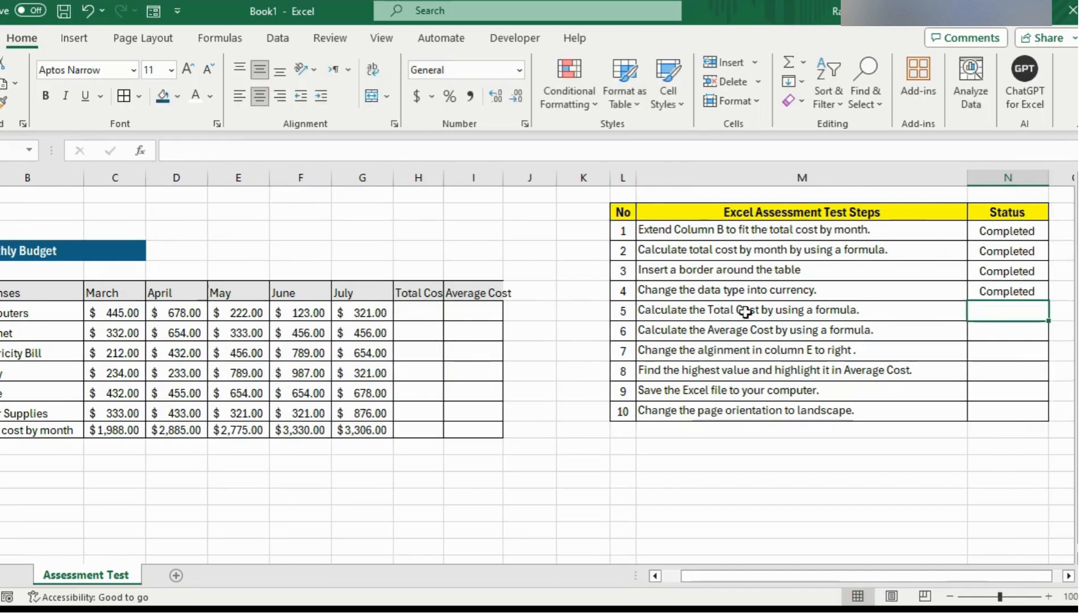
# Format the empty Total Cost and Average Cost cells in H7:I13 with the dollar Accounting number format.
pyautogui.click(709, 312)
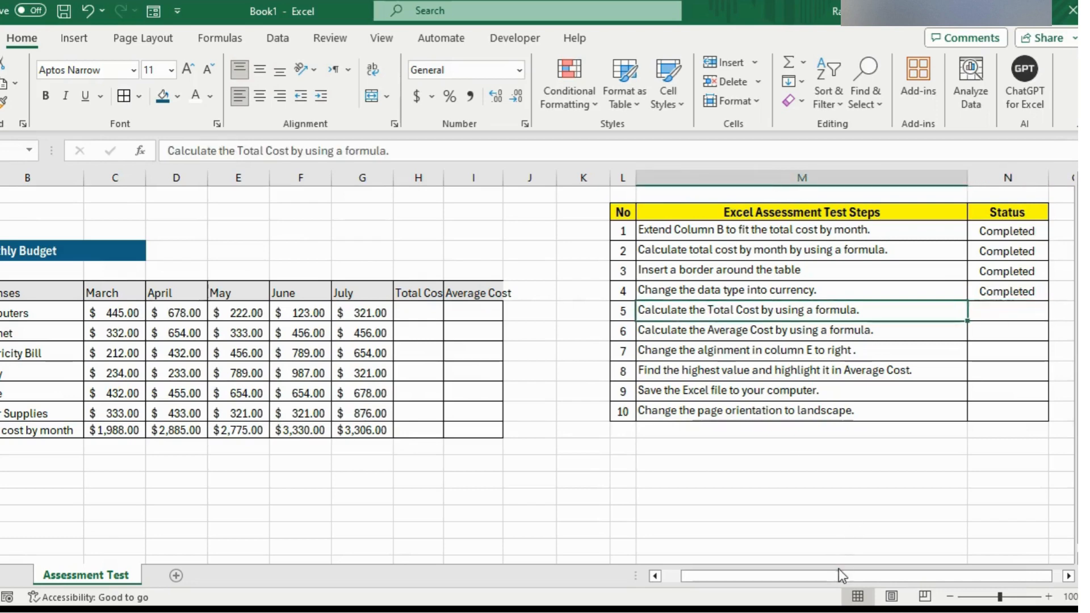
pyautogui.moveTo(839, 577); pyautogui.dragTo(813, 582)
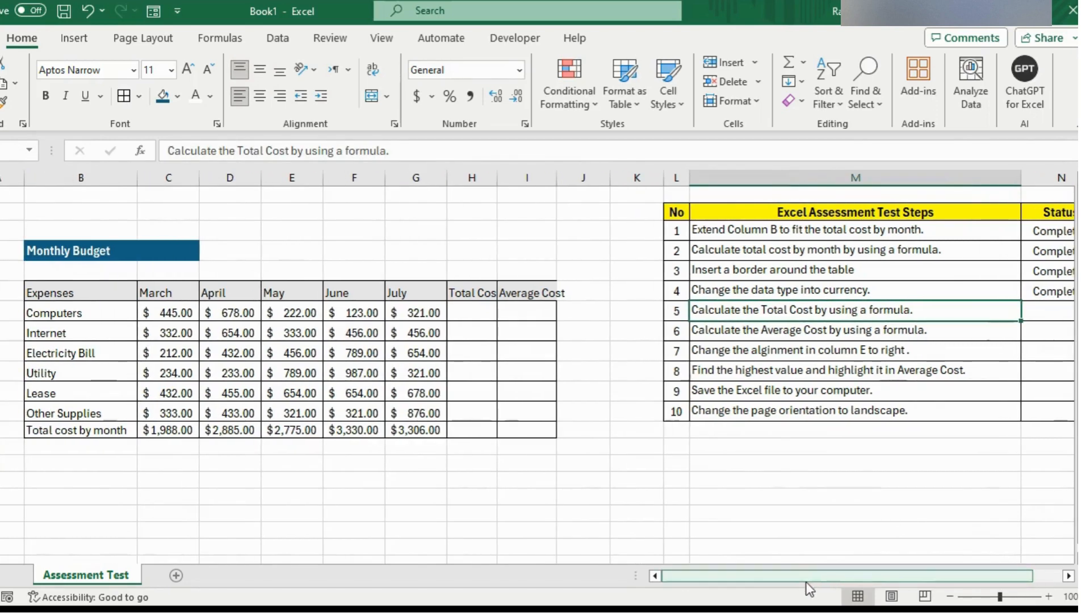
pyautogui.click(469, 311)
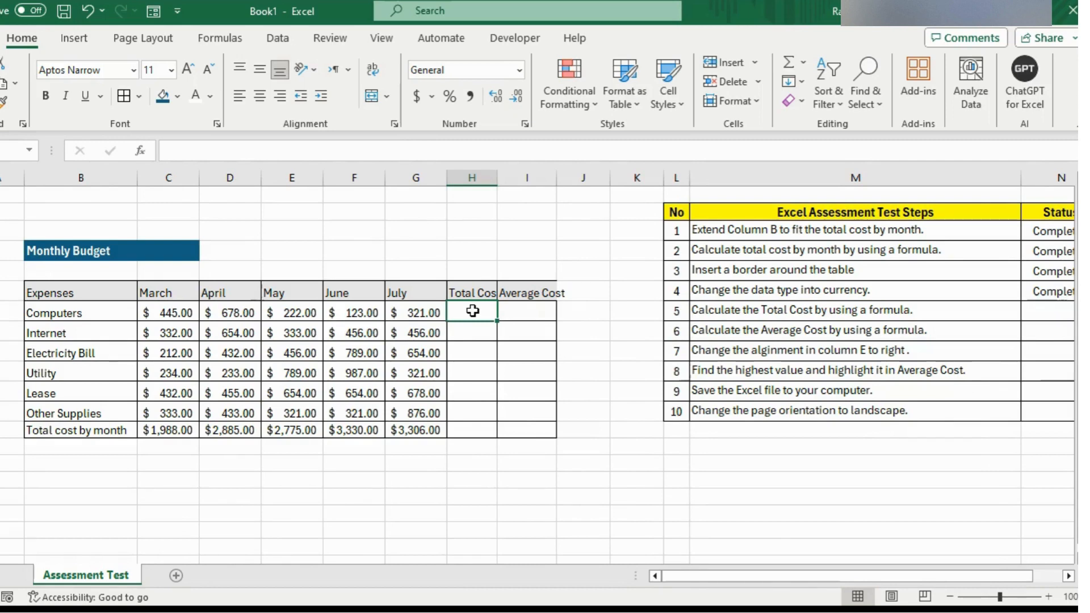
pyautogui.moveTo(469, 317); pyautogui.dragTo(522, 423)
pyautogui.click(415, 97)
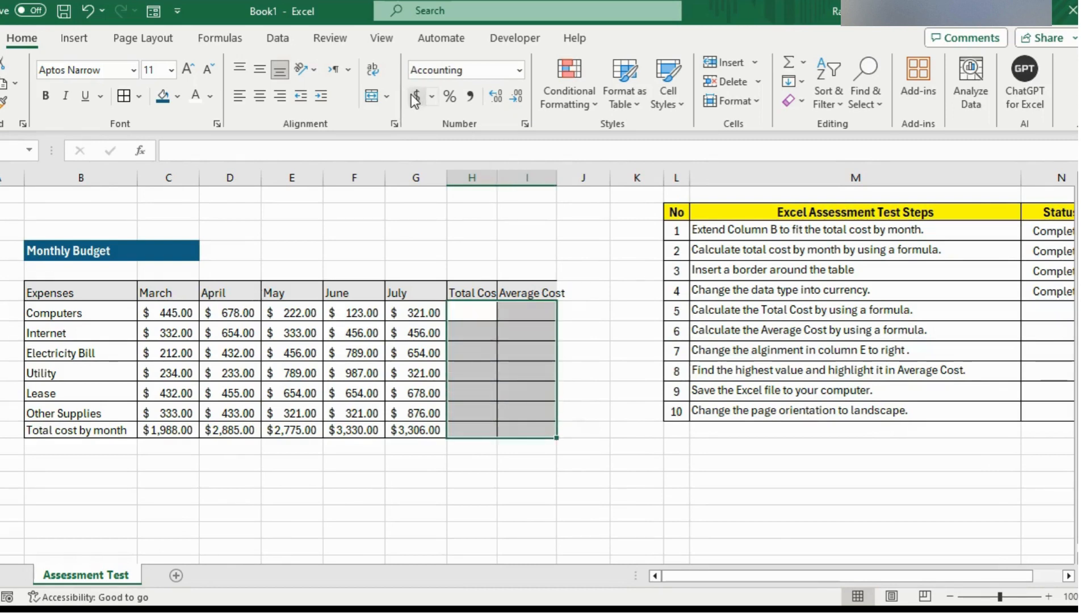
# Calculate the Computers total cost in H7 with a SUM formula over C7:G7 and widen column H to fit the amount.
pyautogui.click(460, 312)
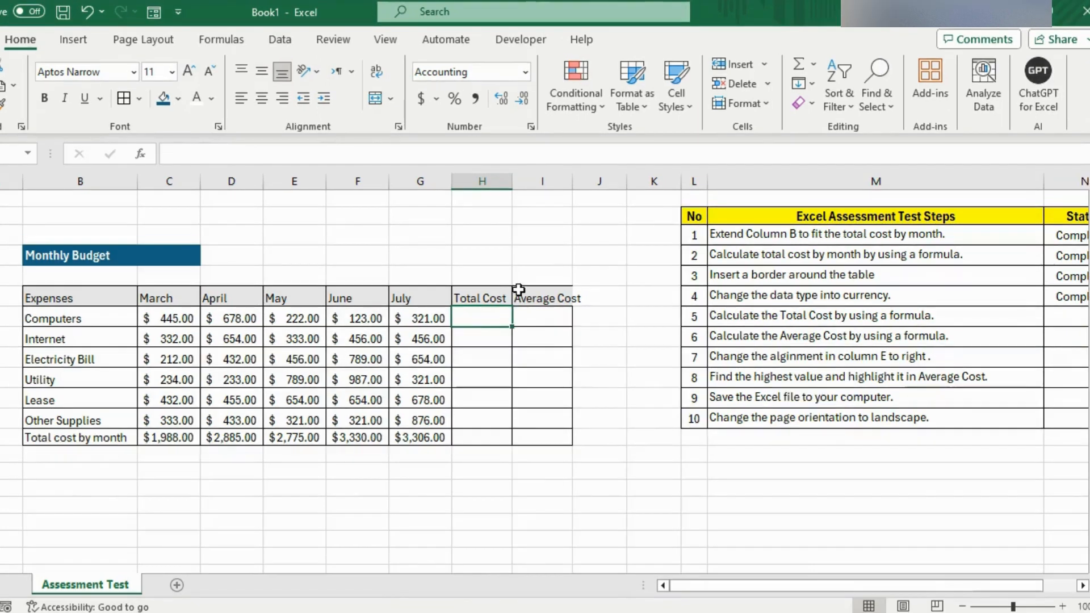
pyautogui.write('=sum')
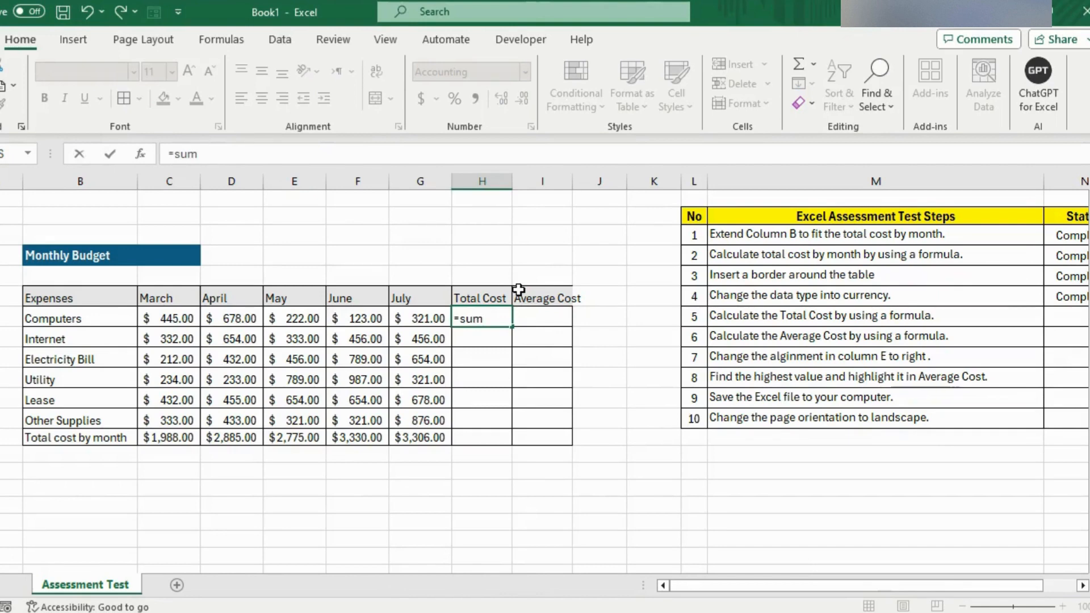
pyautogui.write('(')
pyautogui.moveTo(170, 318); pyautogui.dragTo(414, 320)
pyautogui.press('Return')
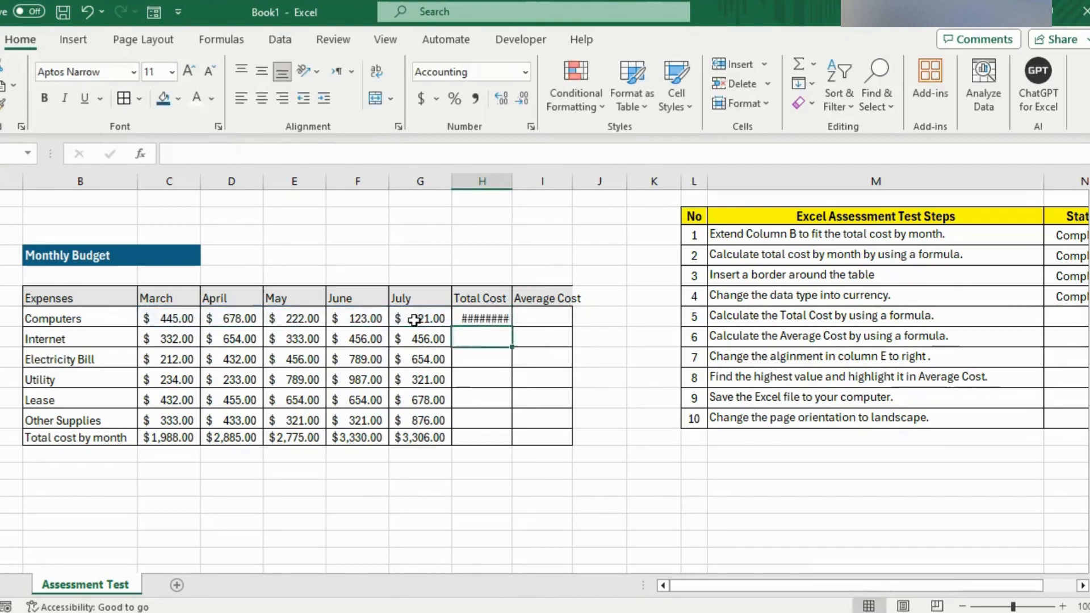
pyautogui.moveTo(513, 190); pyautogui.dragTo(520, 182)
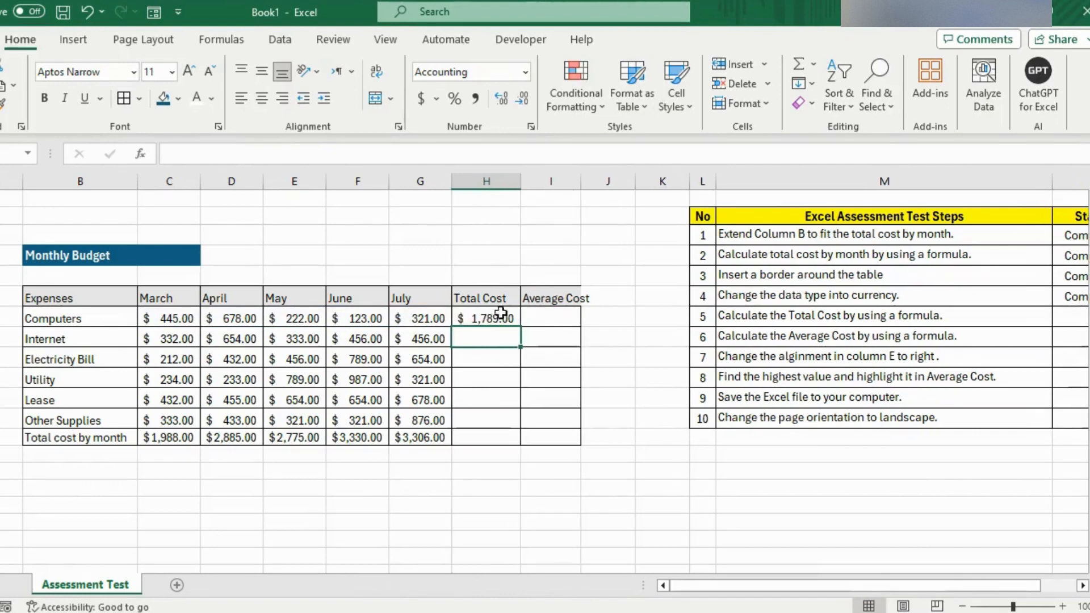
# Fill the Computers total cost formula down to the "Total cost by month" row and widen column H further.
pyautogui.click(500, 318)
pyautogui.moveTo(520, 327); pyautogui.dragTo(511, 441)
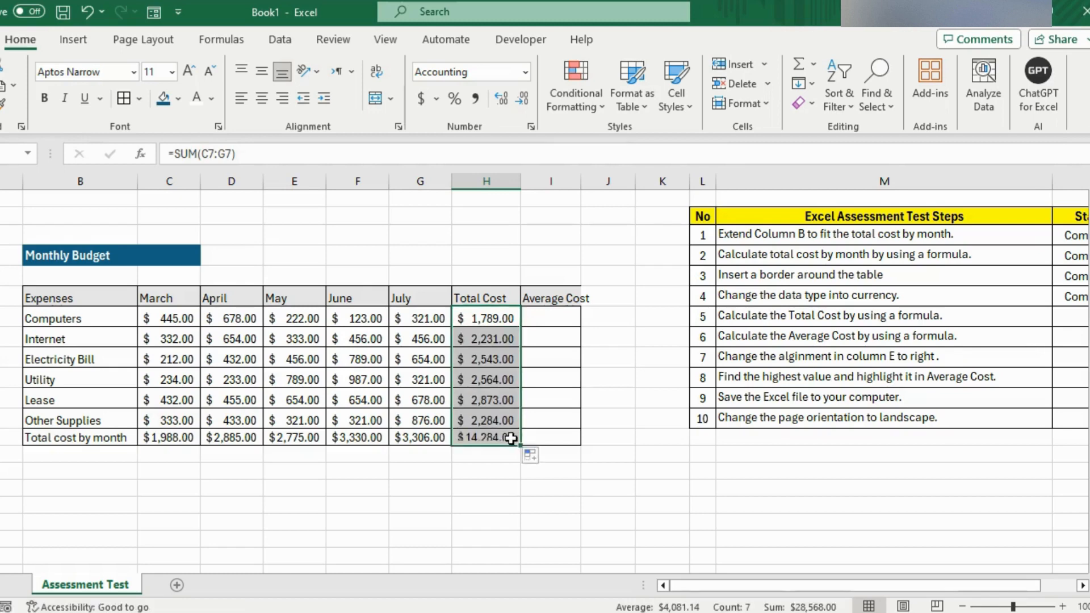
pyautogui.moveTo(520, 188); pyautogui.dragTo(529, 187)
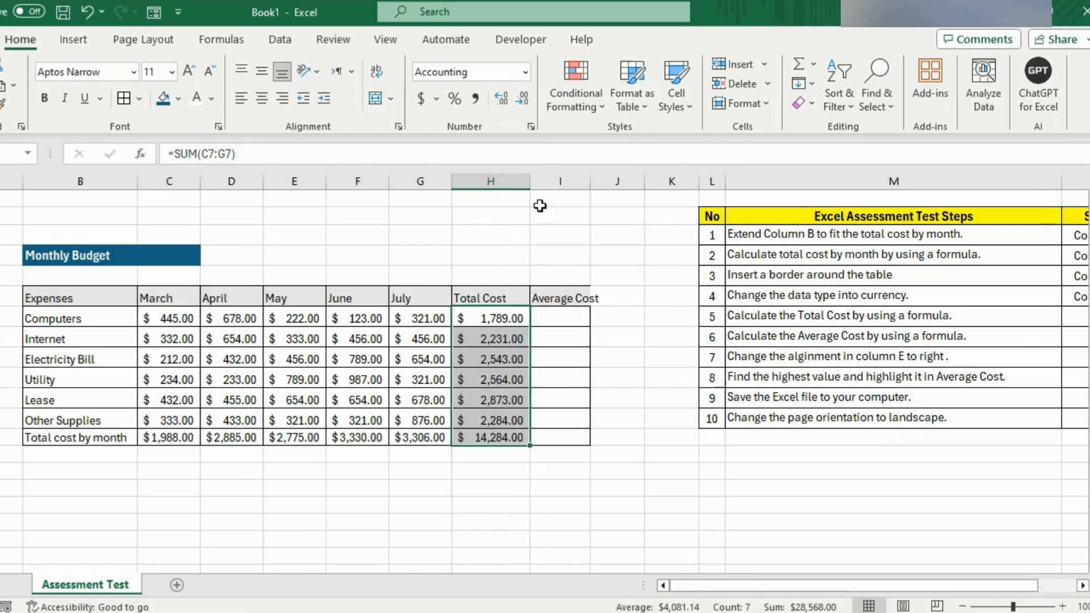
pyautogui.click(496, 332)
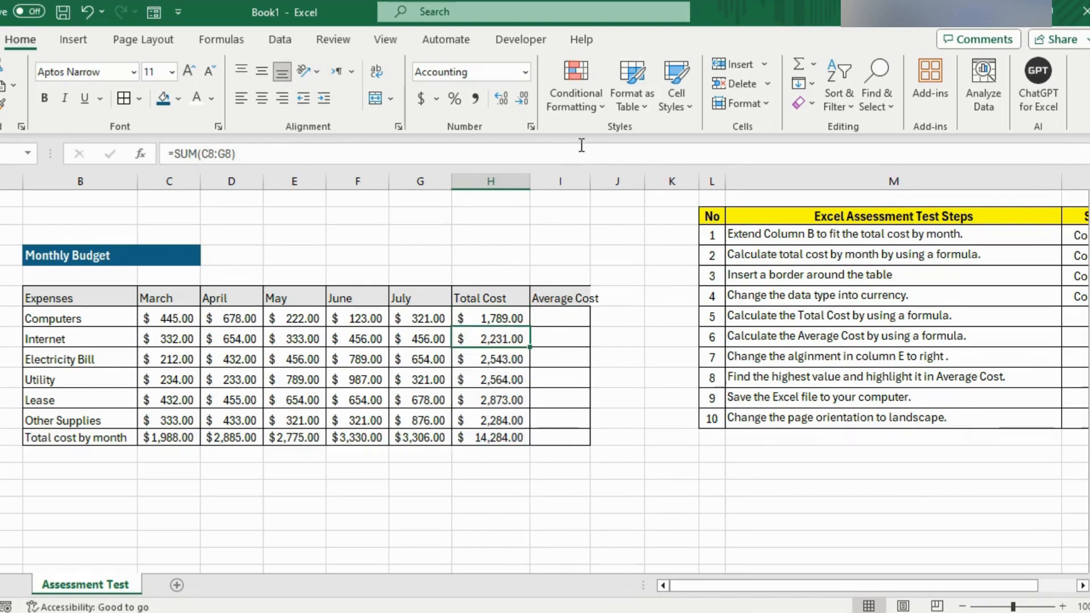
# Set the status of assessment step 5, calculating the Total Cost, to Completed.
pyautogui.moveTo(922, 585); pyautogui.dragTo(961, 585)
pyautogui.click(981, 314)
pyautogui.write('Completed')
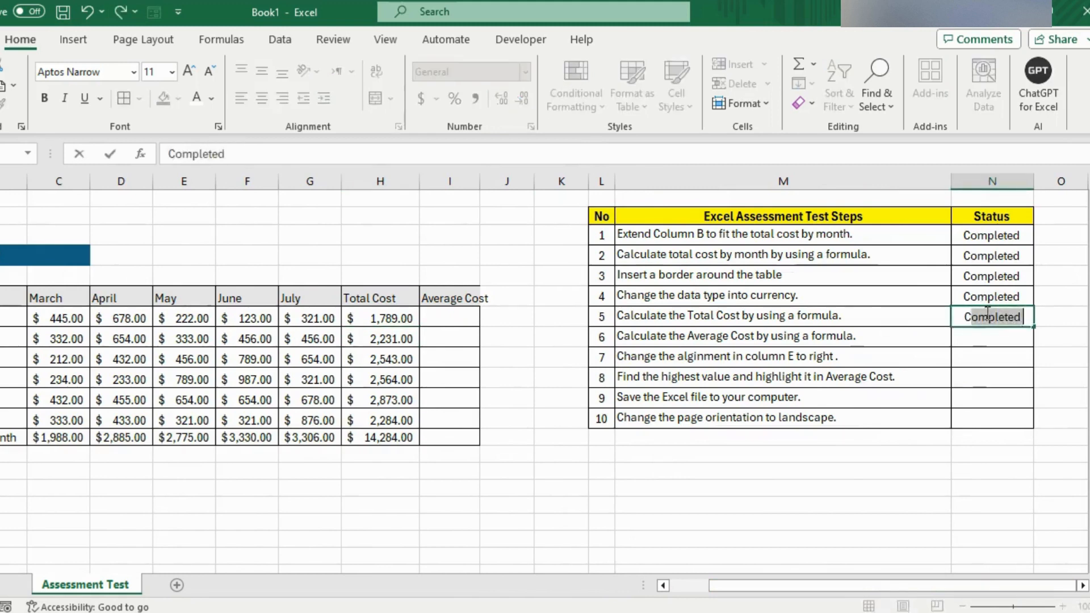
pyautogui.press('Return')
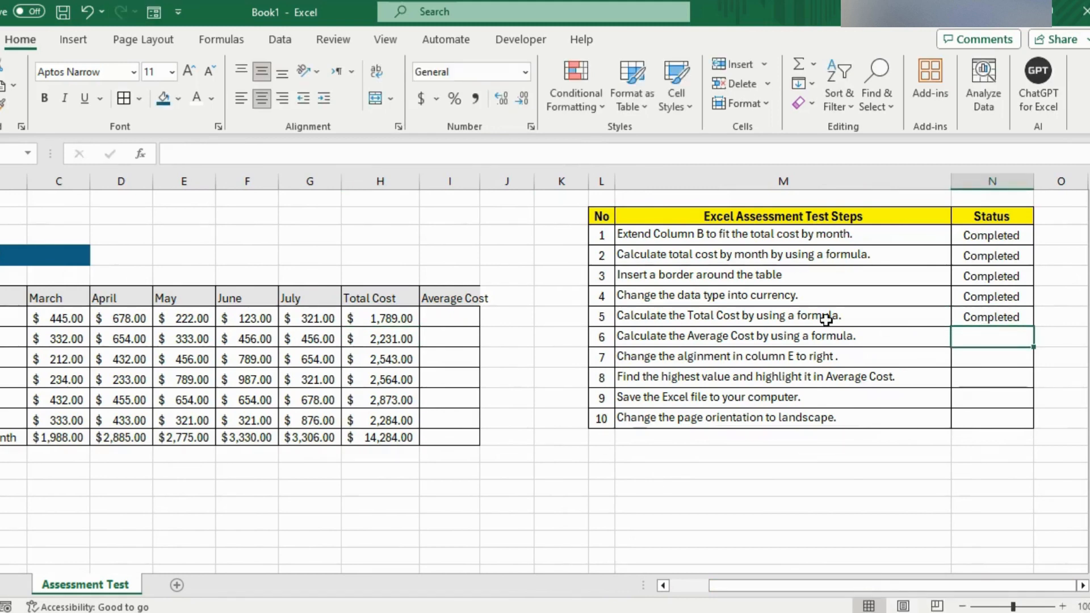
# Widen column I to fit its "Average Cost" heading.
pyautogui.click(652, 336)
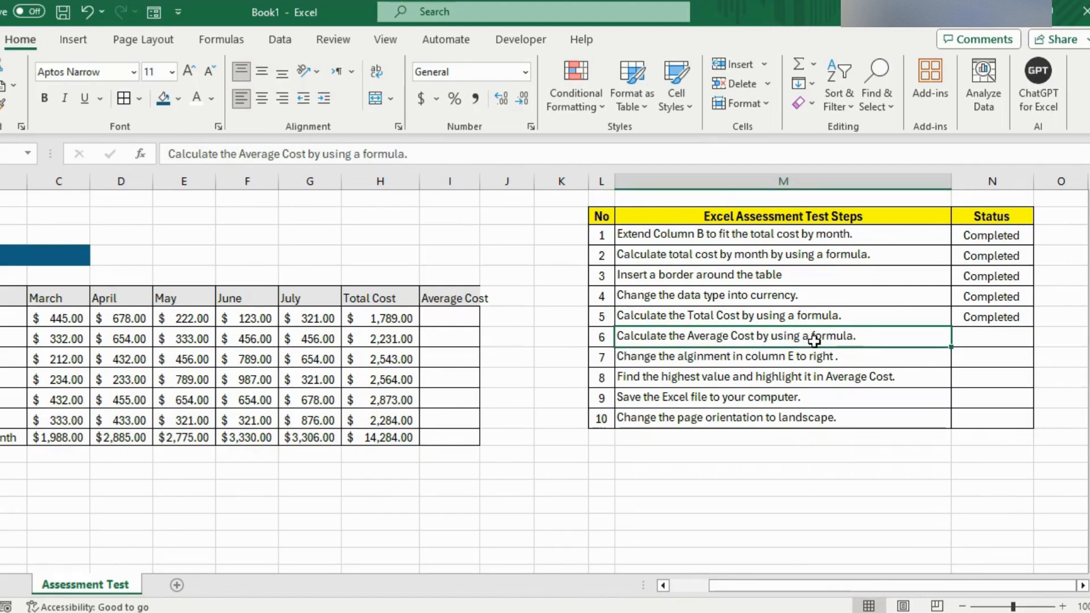
pyautogui.moveTo(795, 584)
pyautogui.mouseDown()
pyautogui.moveTo(755, 581)
pyautogui.moveTo(784, 579)
pyautogui.mouseUp()
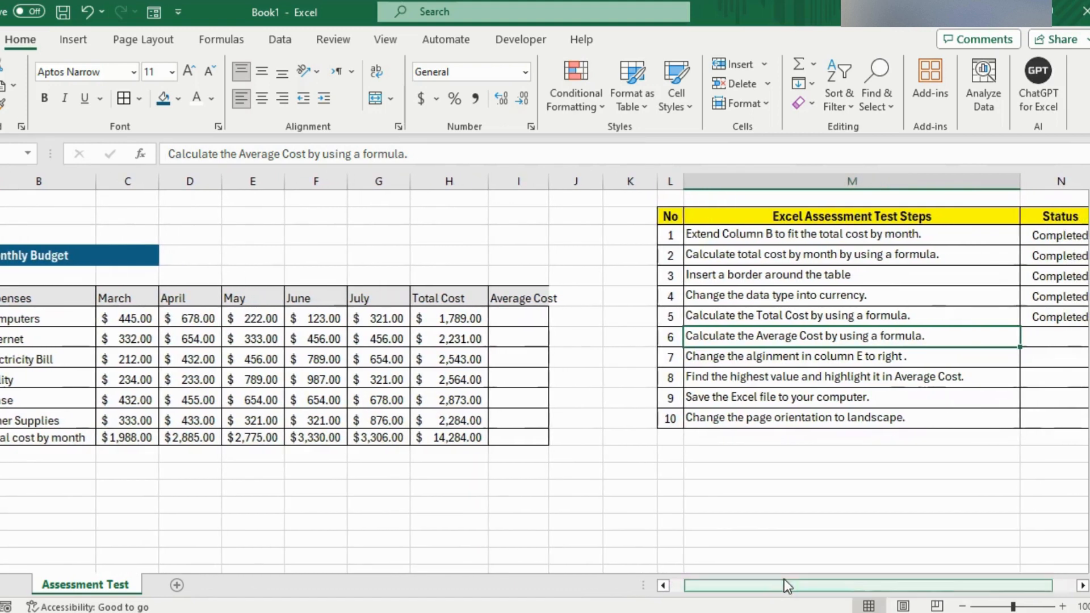
pyautogui.moveTo(550, 179)
pyautogui.mouseDown()
pyautogui.moveTo(570, 187)
pyautogui.moveTo(557, 192)
pyautogui.mouseUp()
pyautogui.click(540, 181)
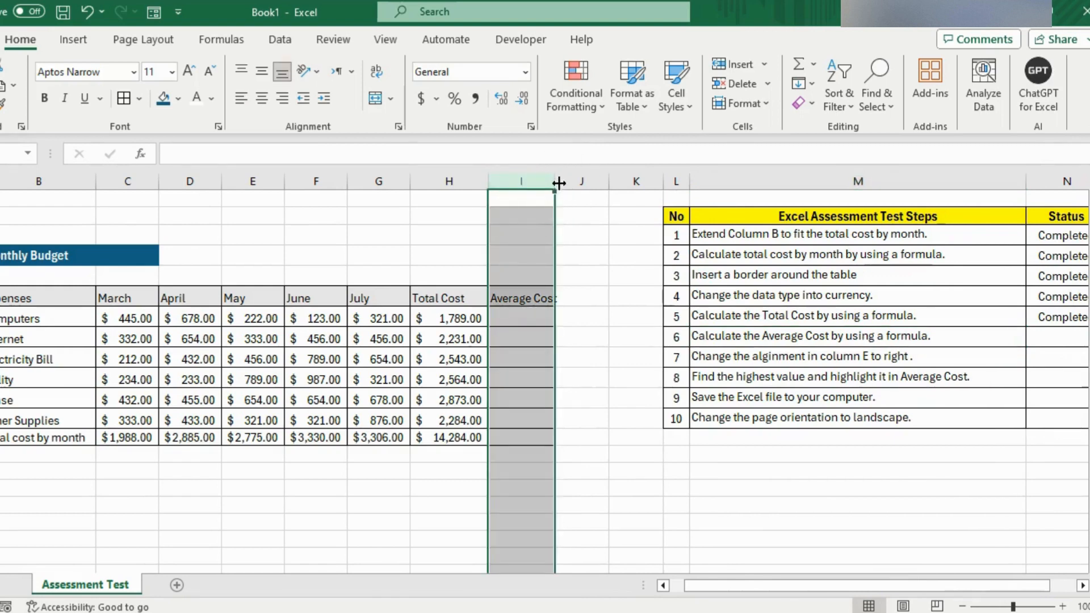
pyautogui.doubleClick(555, 182)
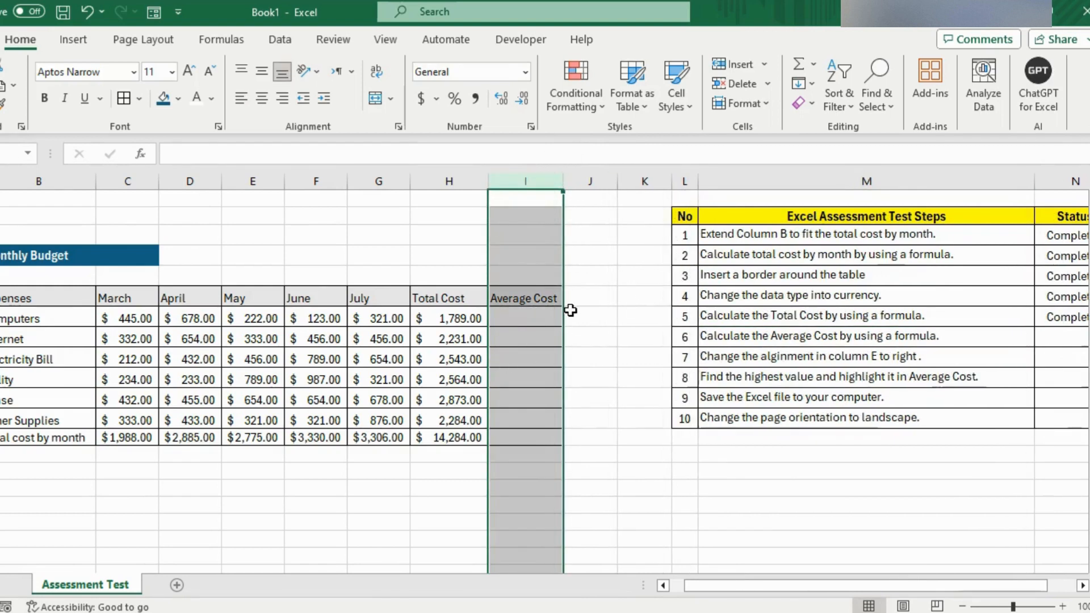
# Calculate the Computers average cost in I7 with an AVERAGE formula over C7:G7.
pyautogui.click(549, 323)
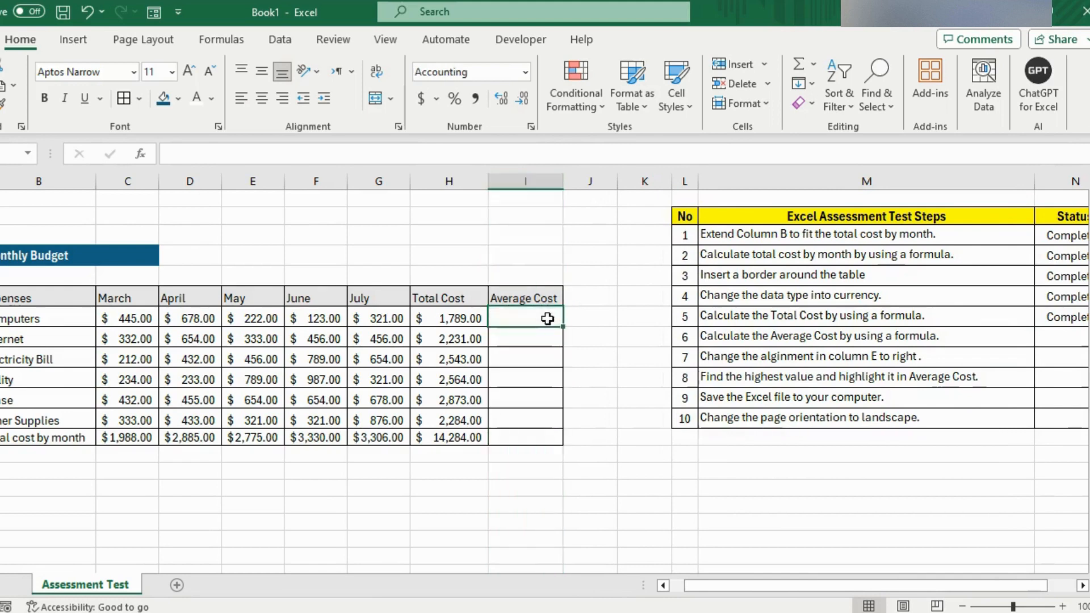
pyautogui.click(590, 182)
pyautogui.click(548, 183)
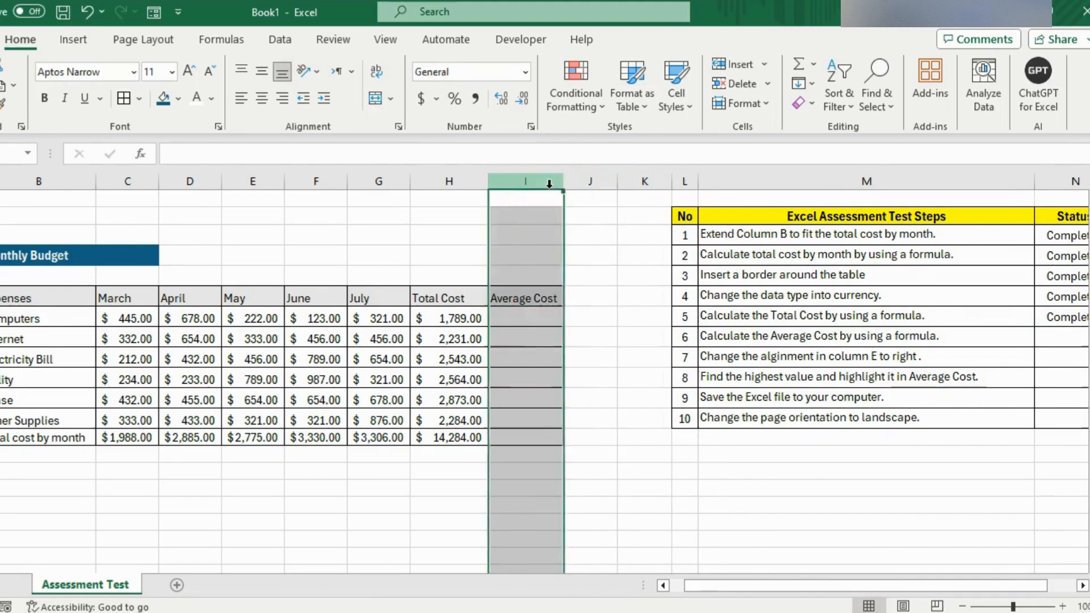
pyautogui.click(543, 313)
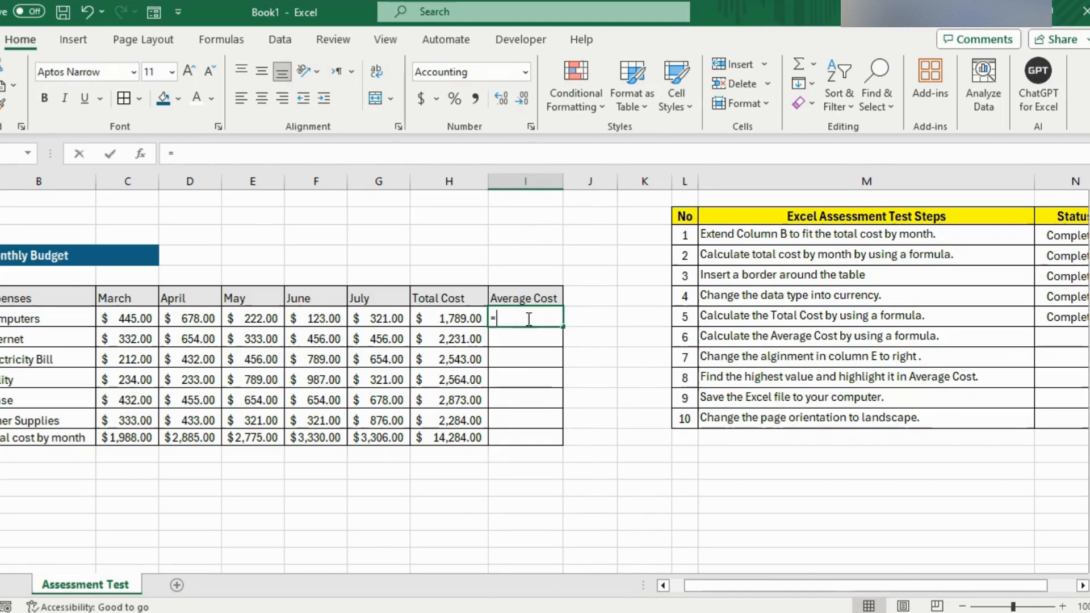
pyautogui.write('=average')
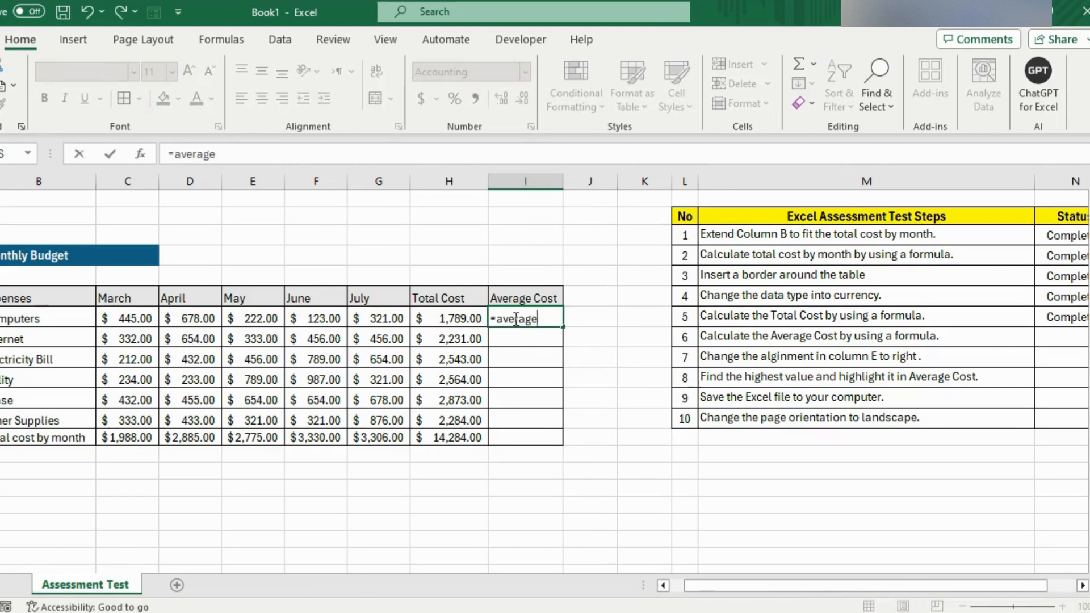
pyautogui.write('(')
pyautogui.moveTo(119, 321); pyautogui.dragTo(379, 319)
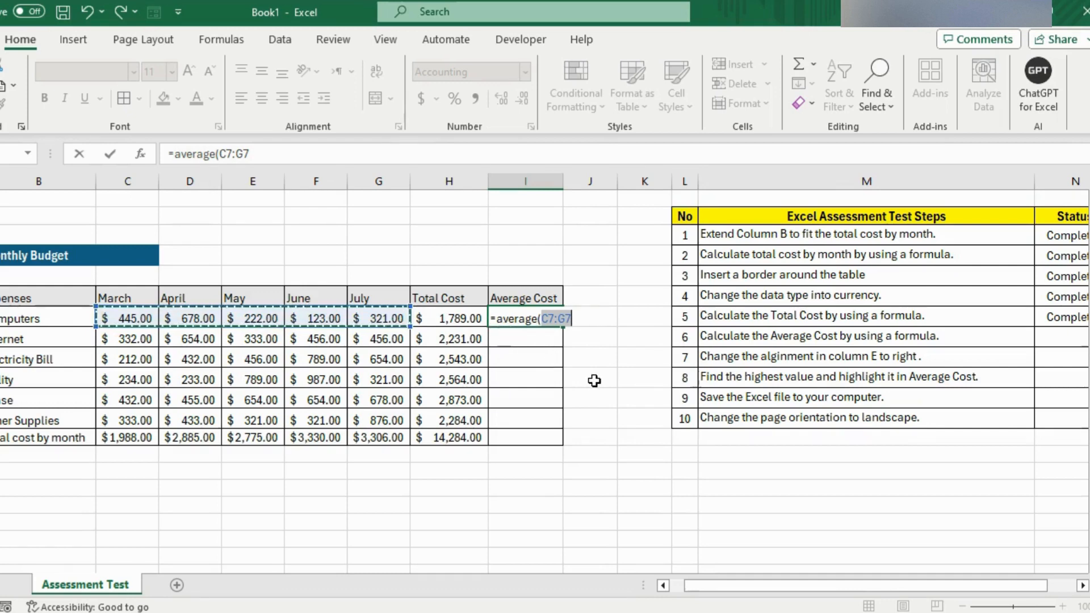
pyautogui.write(')')
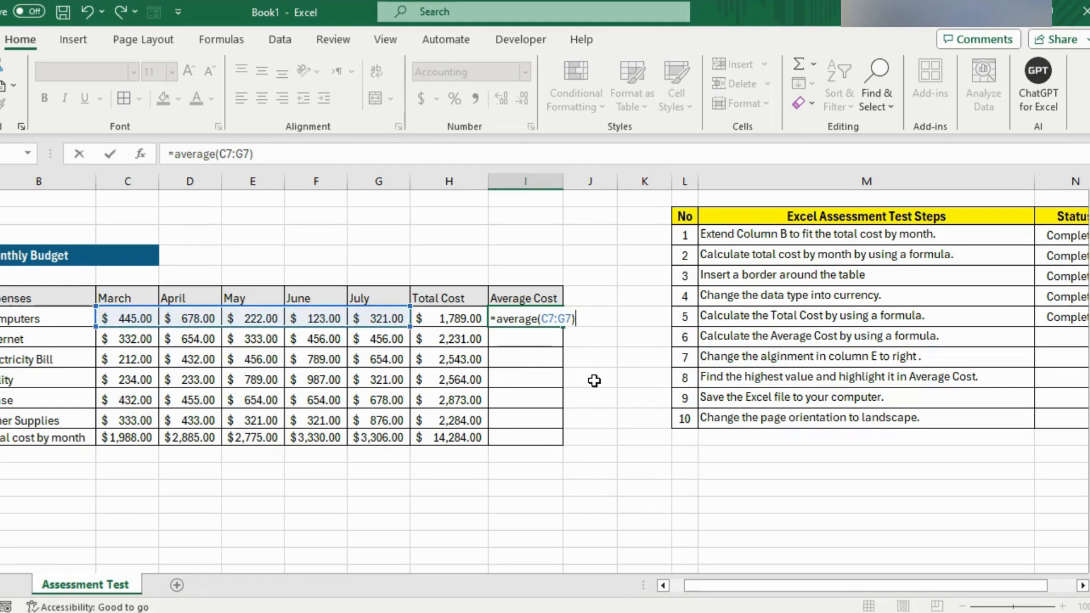
pyautogui.press('Return')
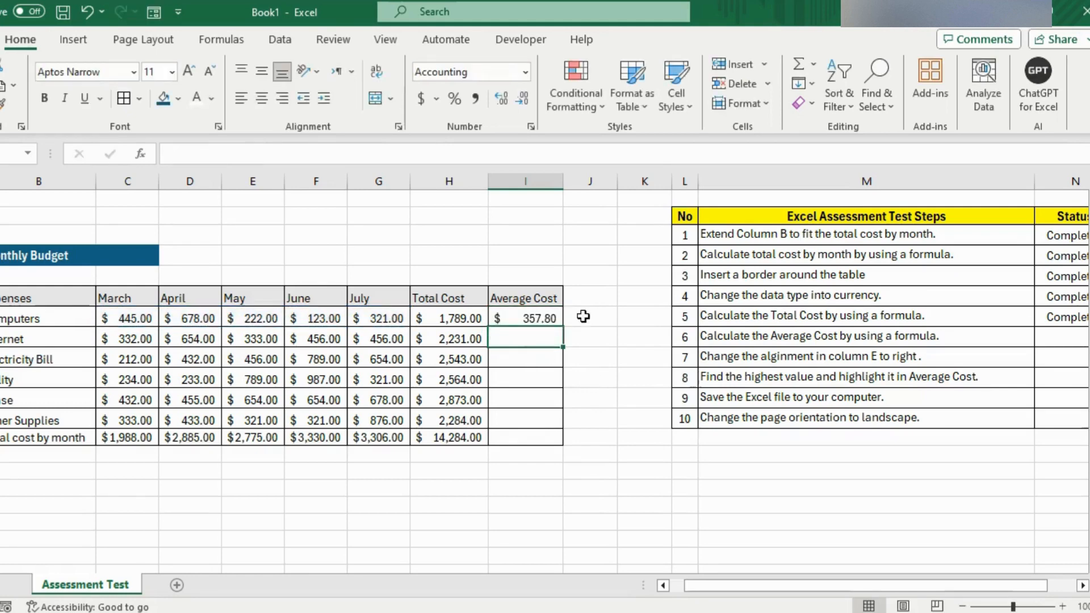
# Fill the Computers average cost formula down through the Other Supplies row.
pyautogui.click(528, 316)
pyautogui.moveTo(566, 329); pyautogui.dragTo(565, 424)
pyautogui.click(514, 360)
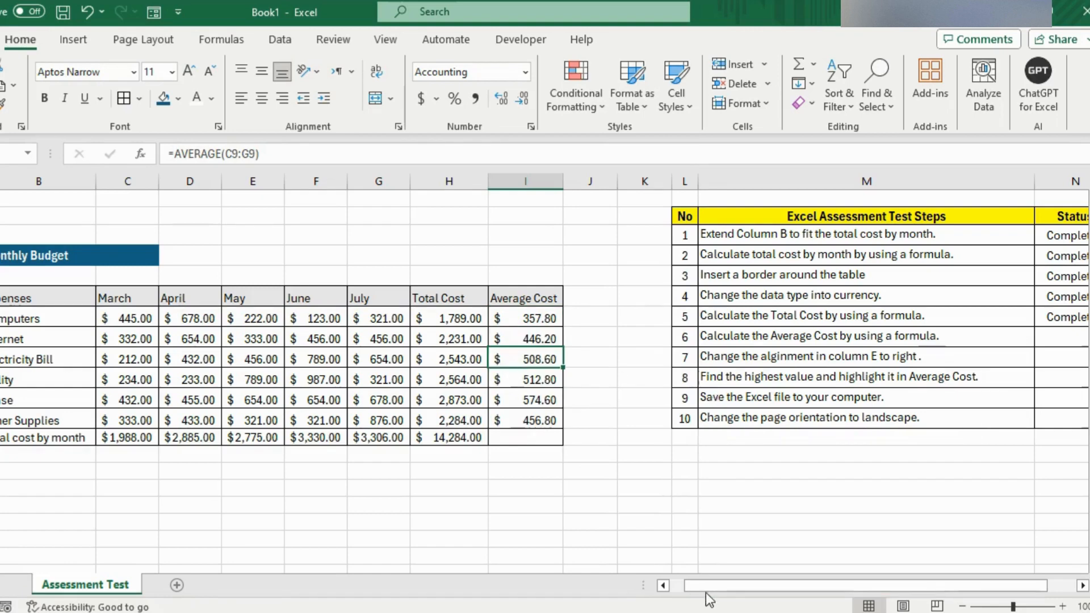
# Set the status of assessment step 6, calculating the Average Cost, to Completed.
pyautogui.hscroll(1, 710, 590)
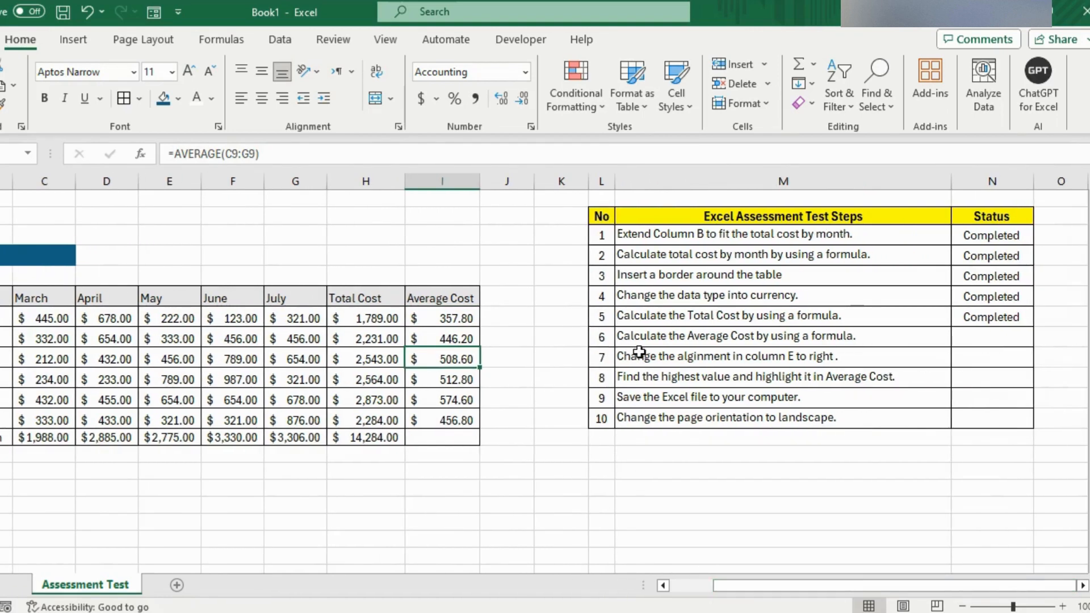
pyautogui.click(974, 339)
pyautogui.write('Completed')
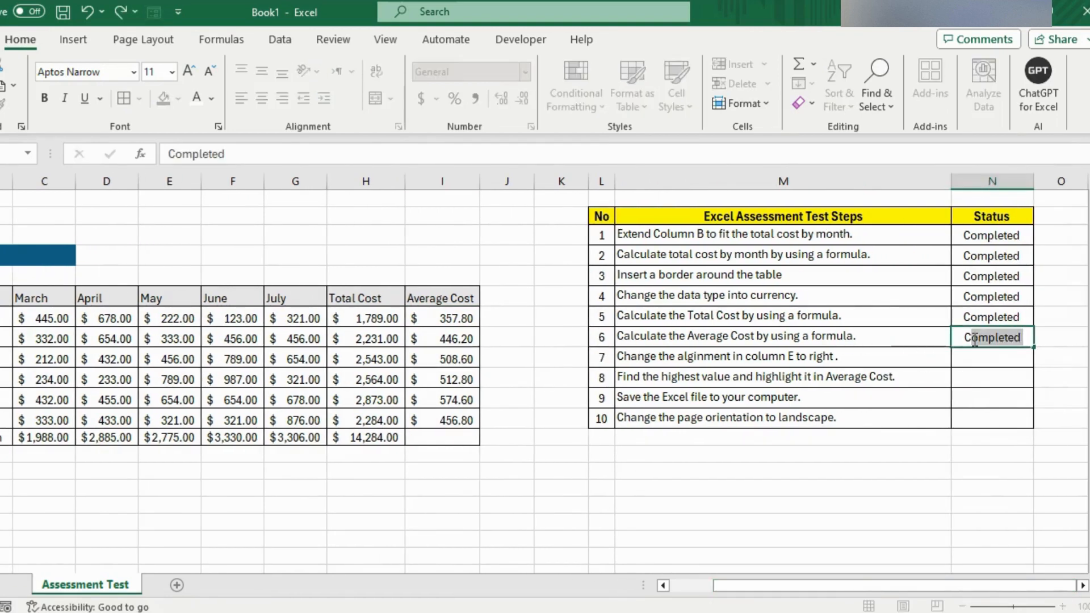
pyautogui.press('Return')
# Align the contents of column E, the May column, to the right.
pyautogui.click(862, 363)
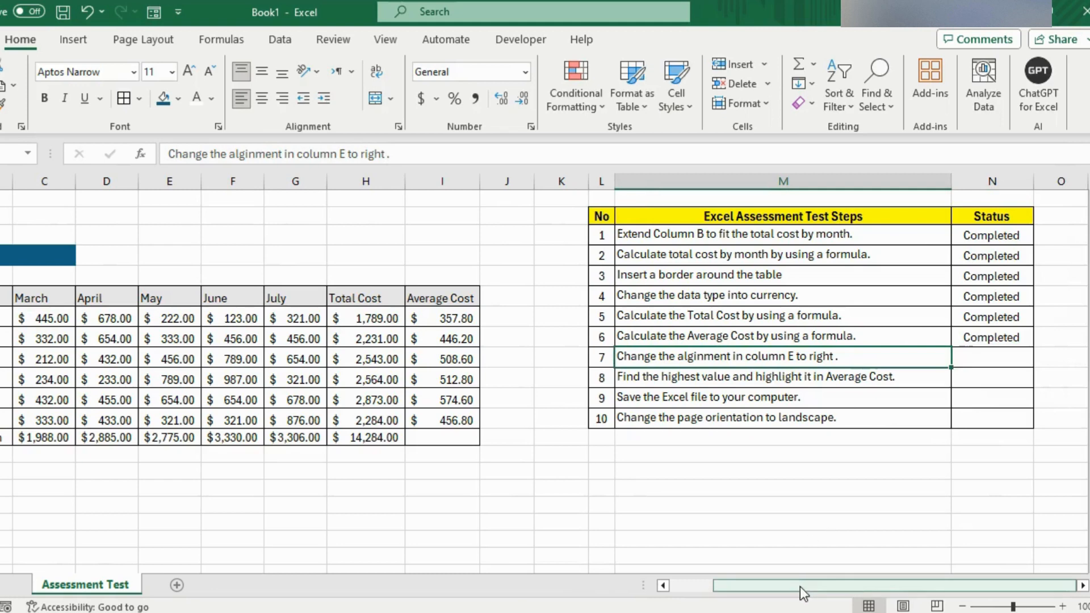
pyautogui.hscroll(-1, 711, 584)
pyautogui.click(307, 181)
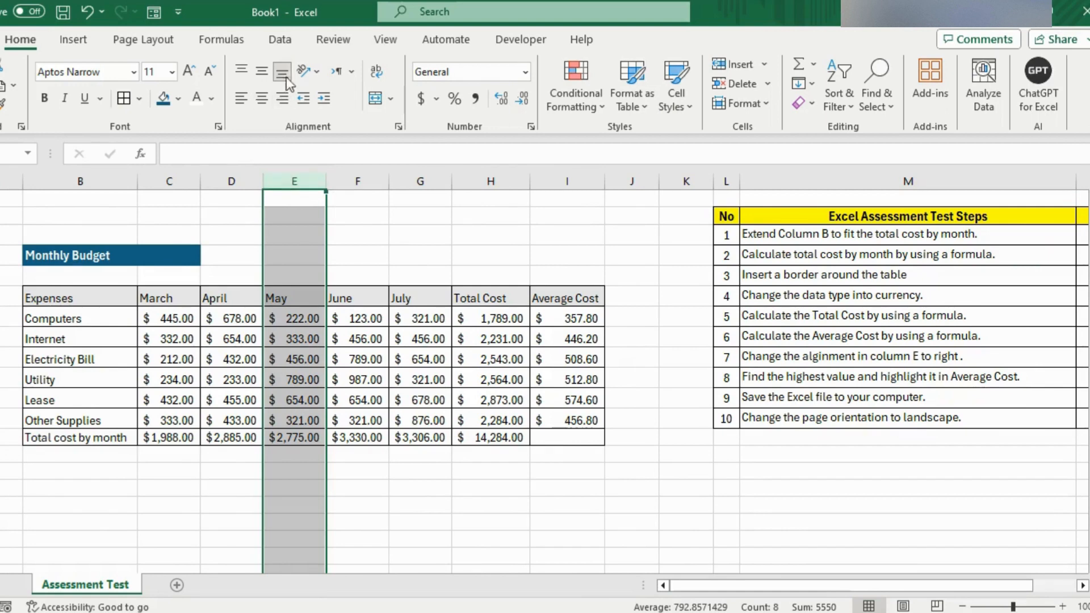
pyautogui.click(286, 96)
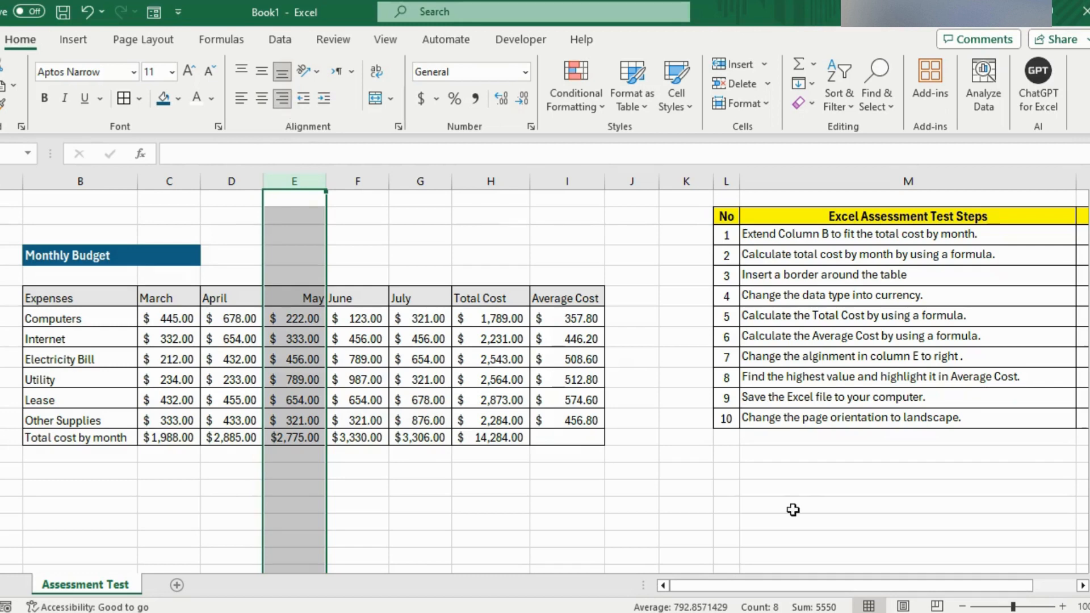
# Set the status of assessment step 7, changing the column E alignment, to Completed.
pyautogui.moveTo(789, 581); pyautogui.dragTo(867, 579)
pyautogui.click(975, 356)
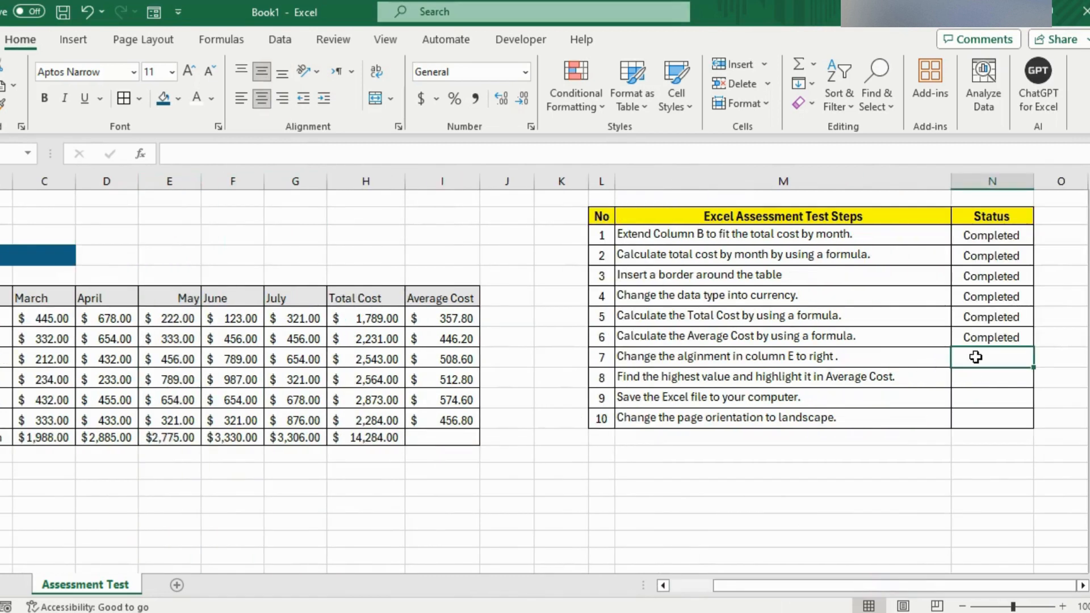
pyautogui.write('Completed')
pyautogui.press('Return')
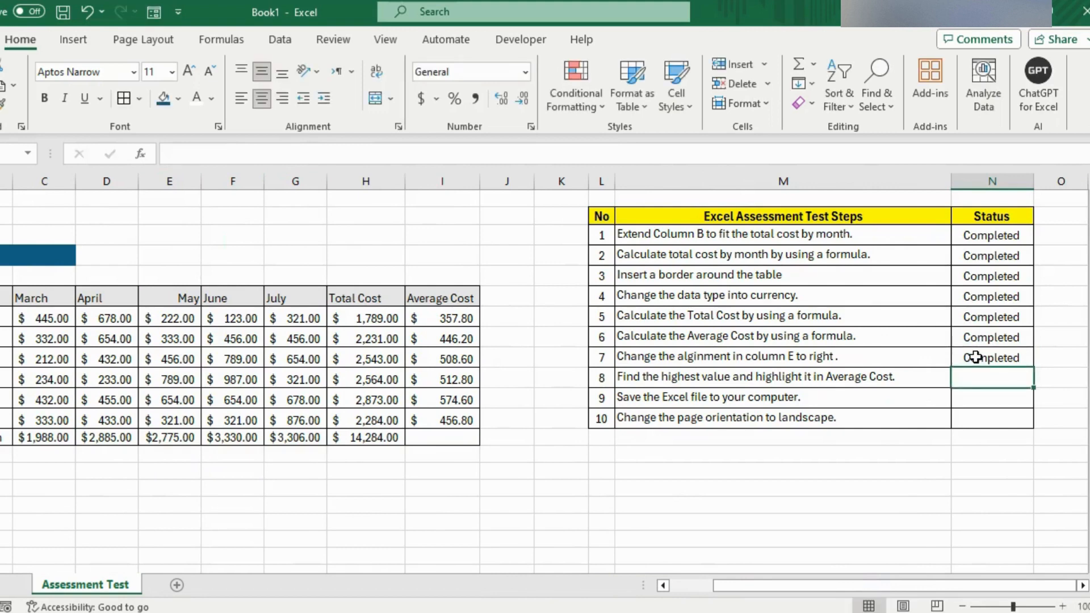
# Find the highest average cost by entering a MAX formula over I7:I12 in cell I13.
pyautogui.click(761, 380)
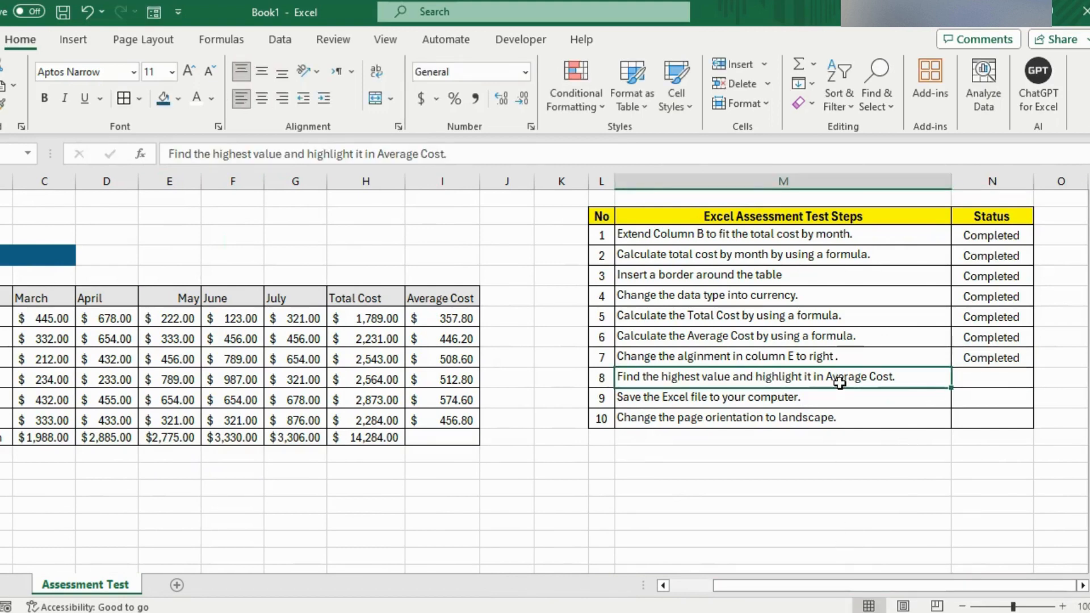
pyautogui.moveTo(781, 590); pyautogui.dragTo(738, 590)
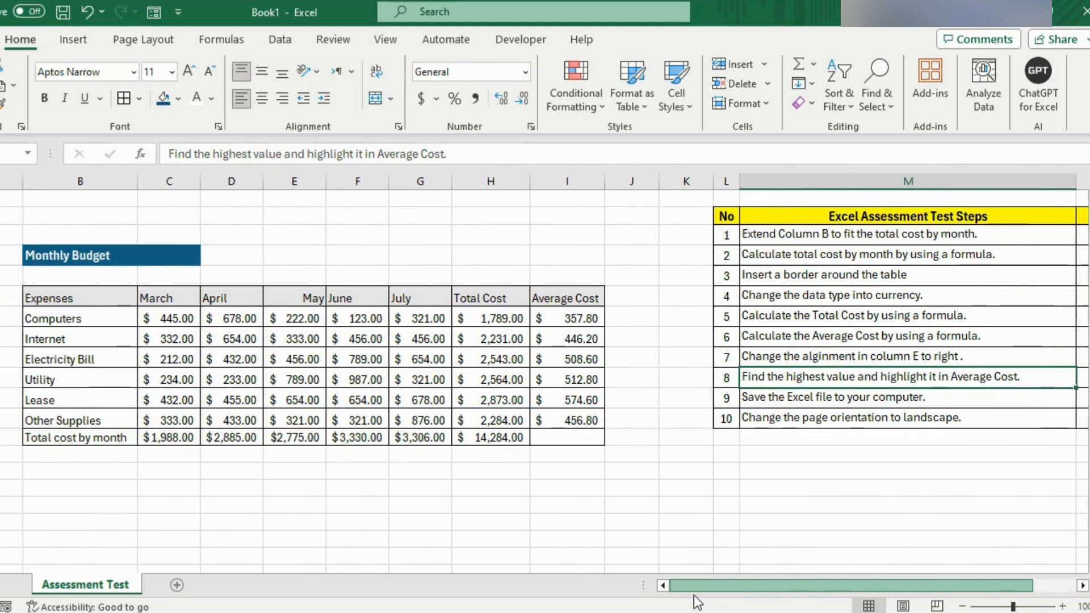
pyautogui.click(571, 436)
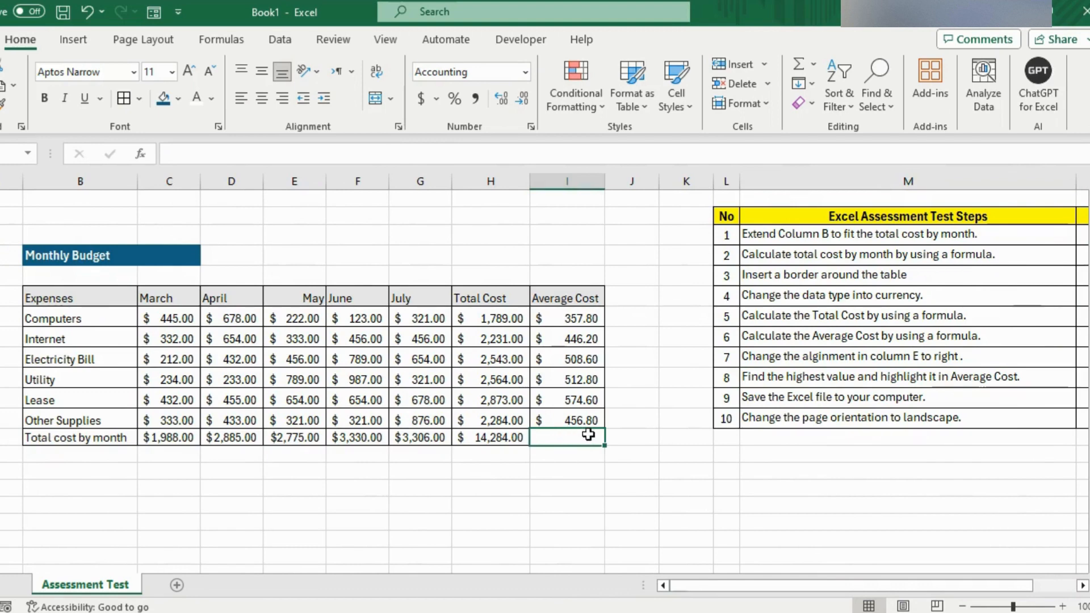
pyautogui.write('=')
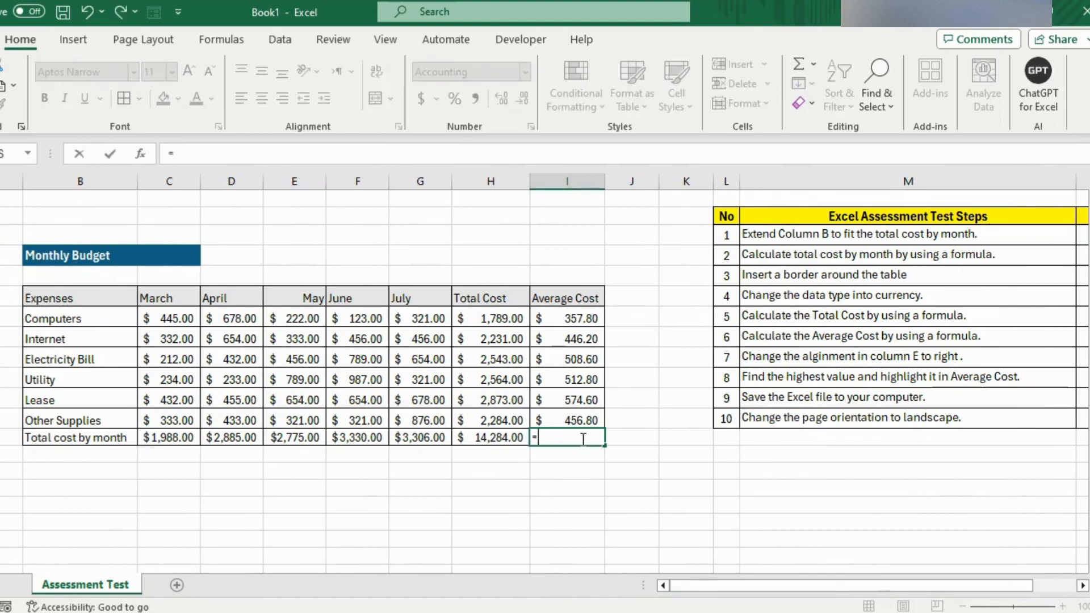
pyautogui.write('max(')
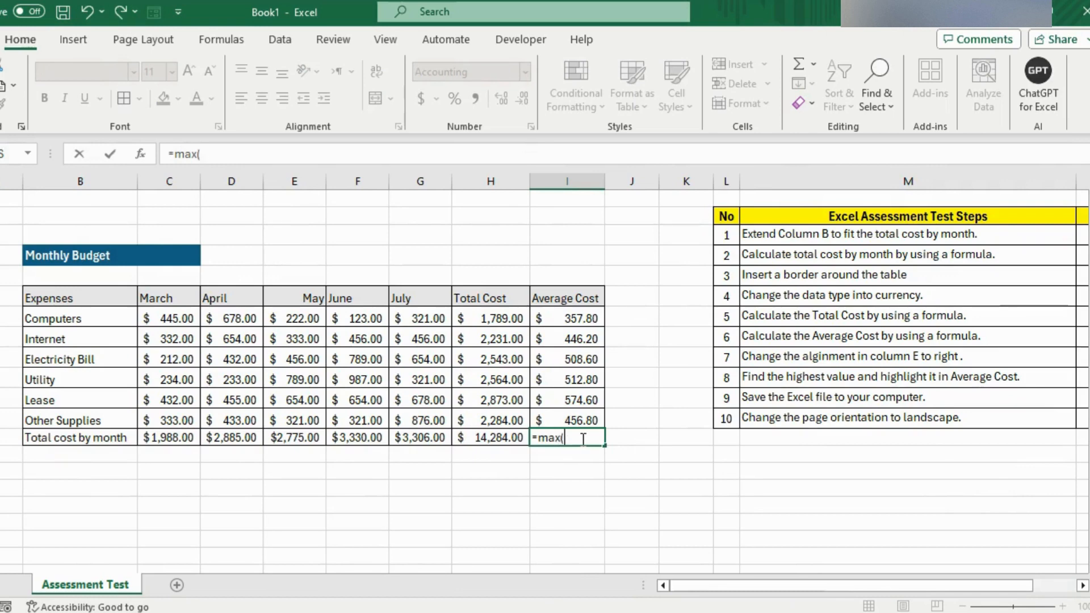
pyautogui.moveTo(579, 318); pyautogui.dragTo(580, 421)
pyautogui.press('Return')
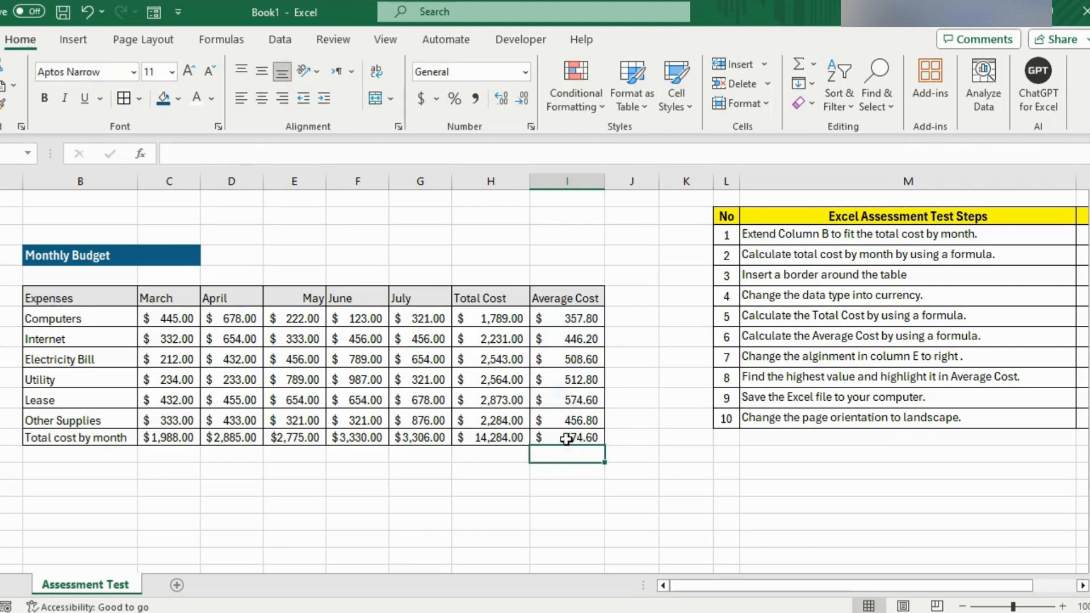
# Clear the MAX formula from cell I13 in the "Total cost by month" row.
pyautogui.click(584, 439)
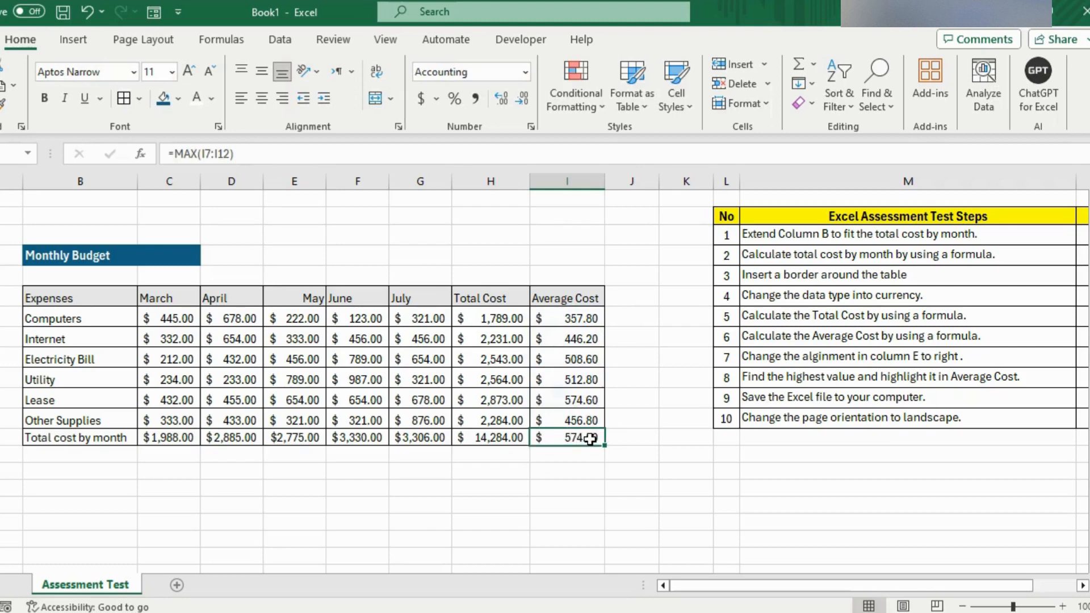
pyautogui.press('Delete')
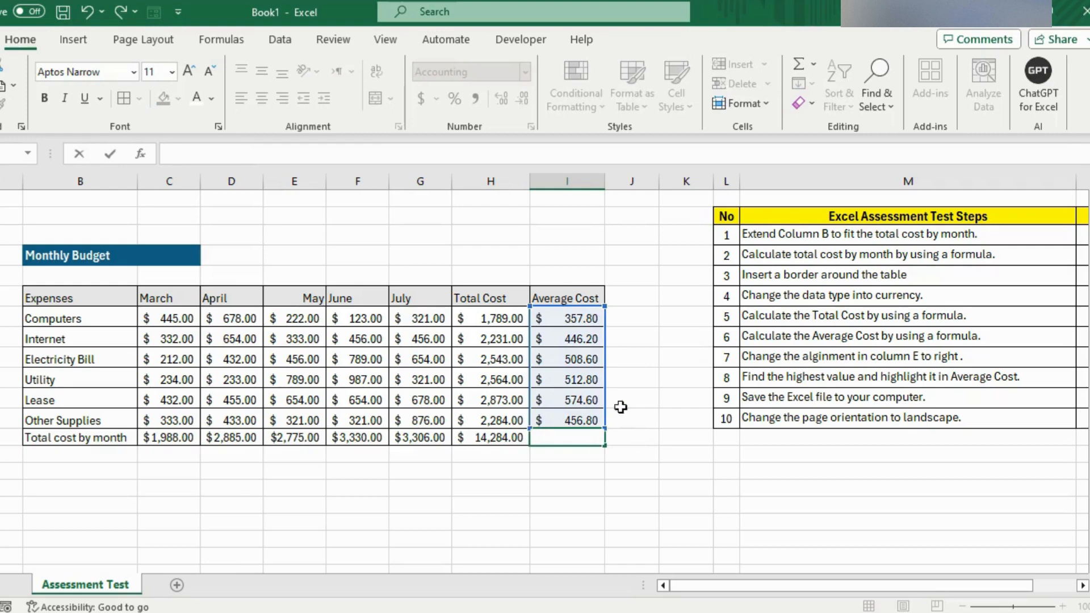
pyautogui.click(645, 414)
# Highlight the Lease average cost in I11 with a yellow fill and bold text.
pyautogui.click(570, 402)
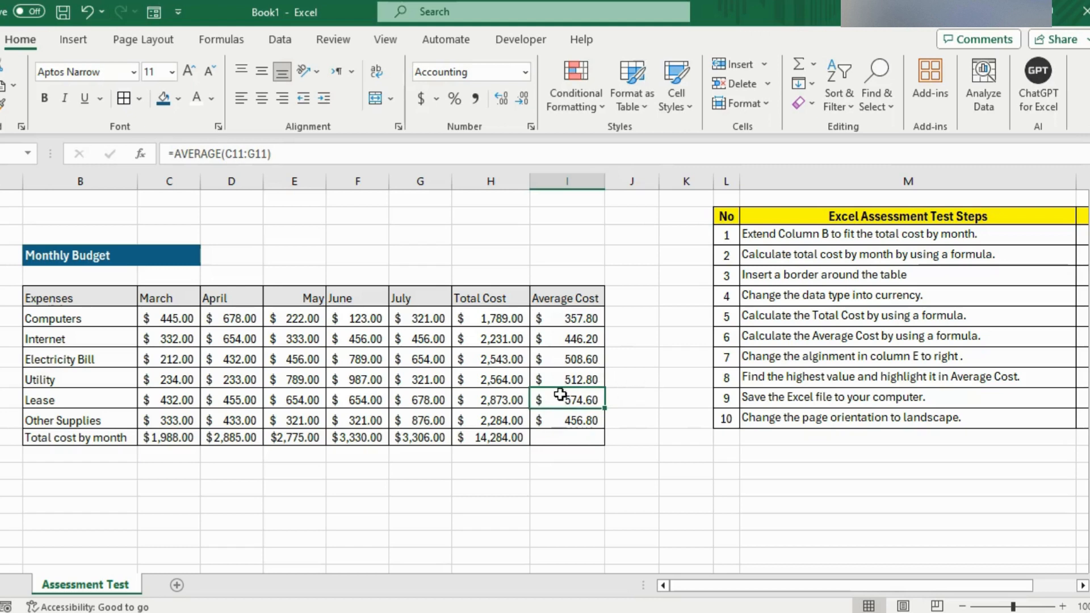
pyautogui.click(177, 98)
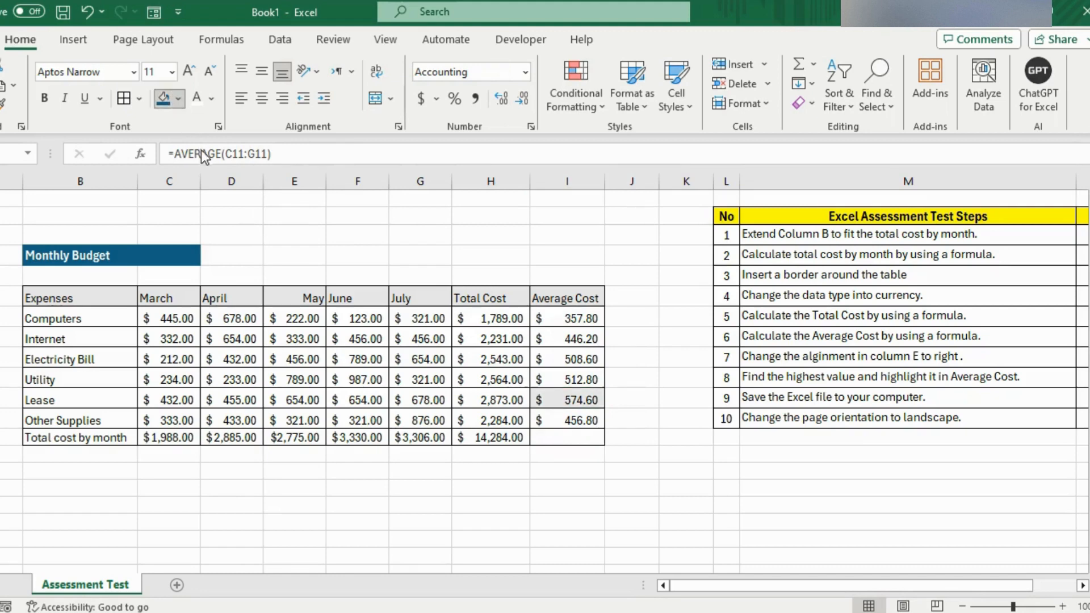
pyautogui.click(204, 257)
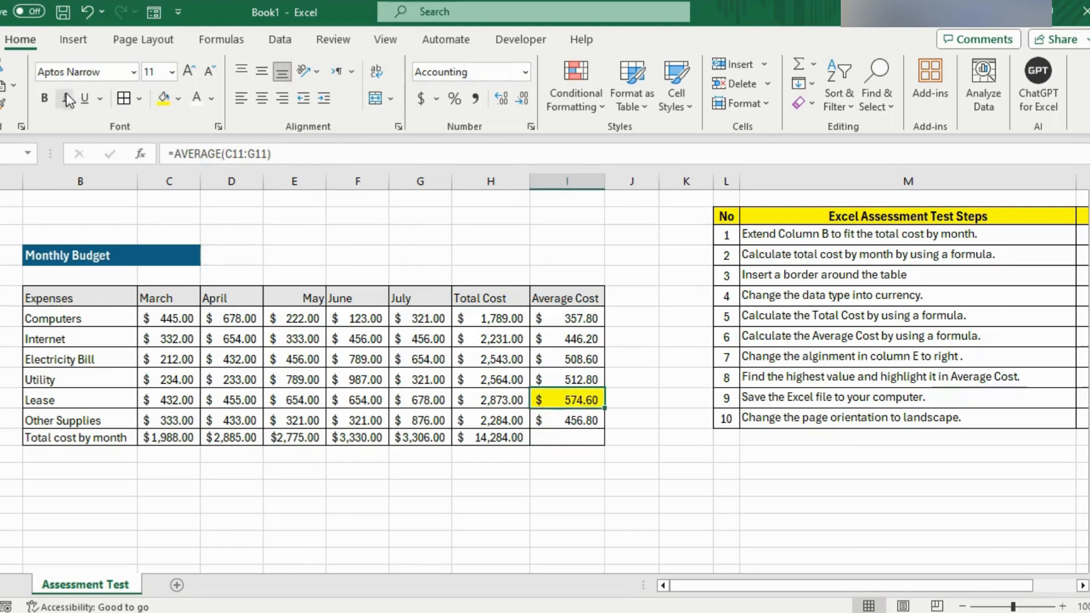
pyautogui.click(44, 99)
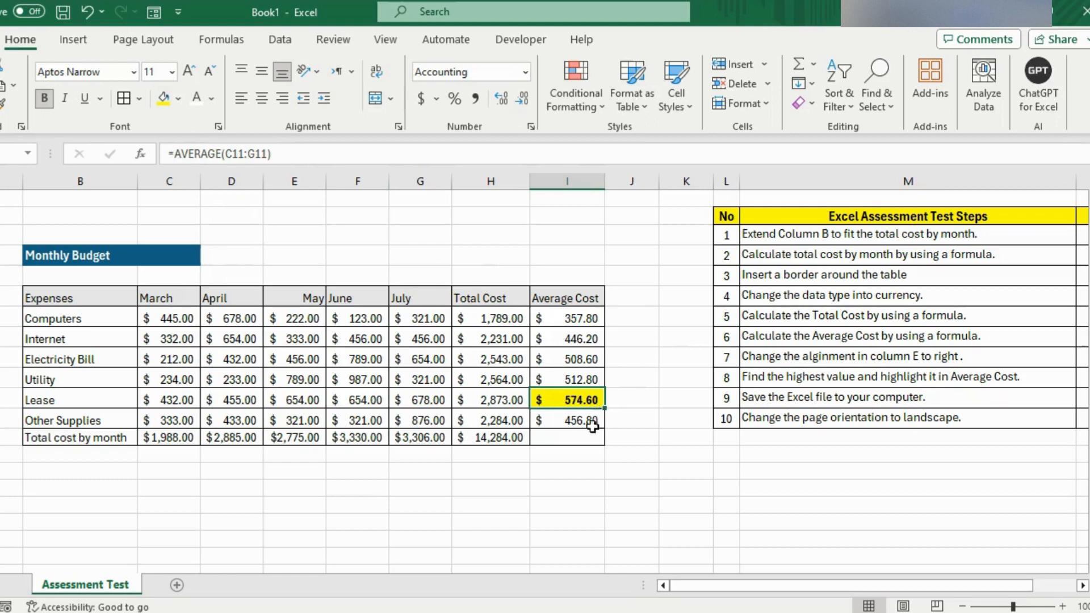
pyautogui.click(436, 449)
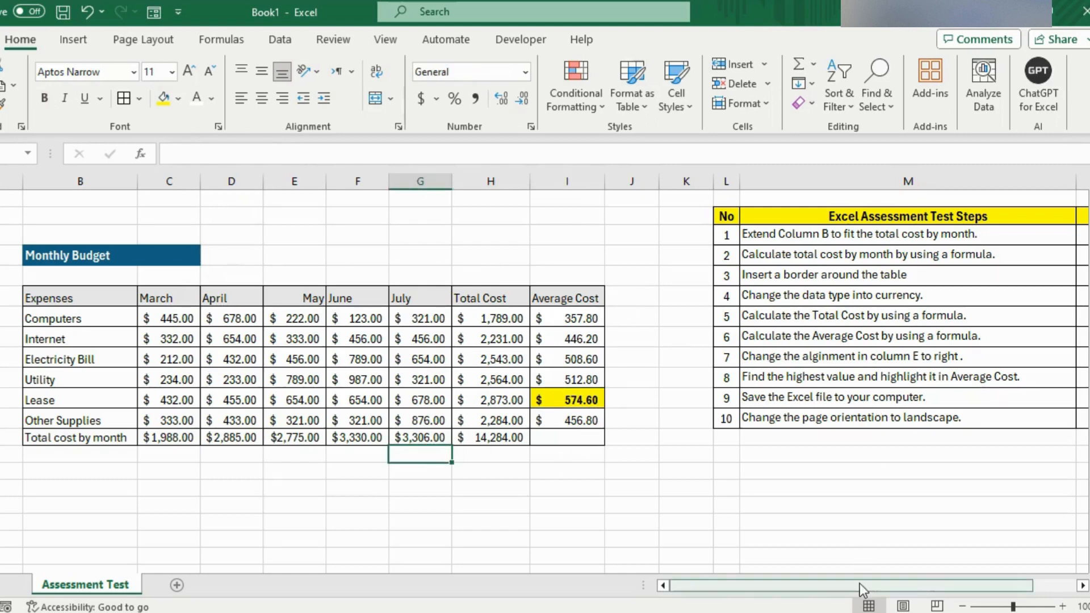
# Set the status of assessment step 8, highlighting the highest Average Cost value, to Completed.
pyautogui.moveTo(859, 584); pyautogui.dragTo(915, 581)
pyautogui.click(988, 382)
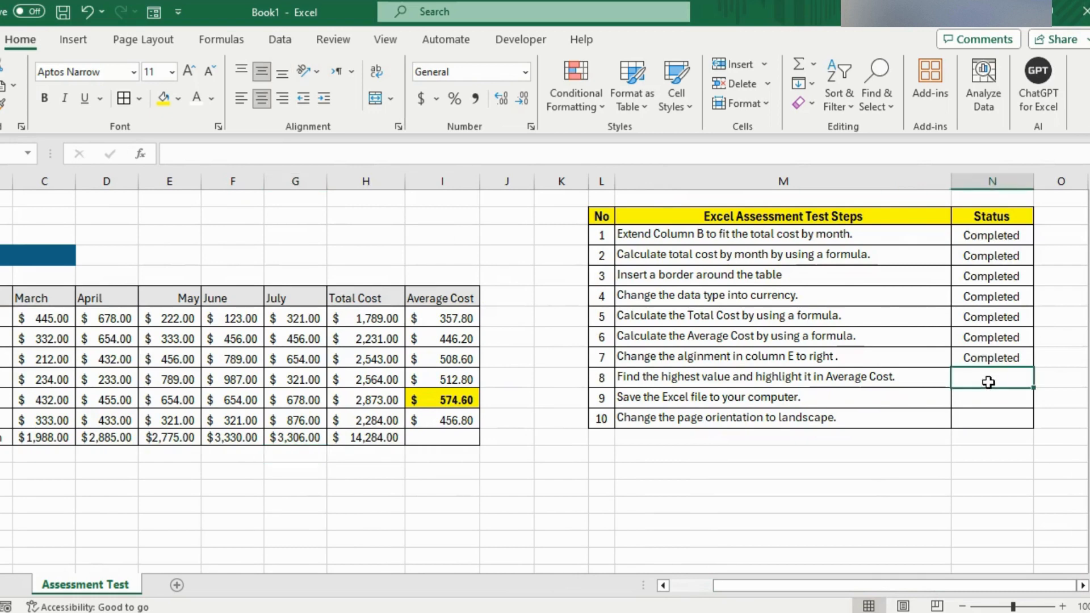
pyautogui.write('Completed')
pyautogui.press('Return')
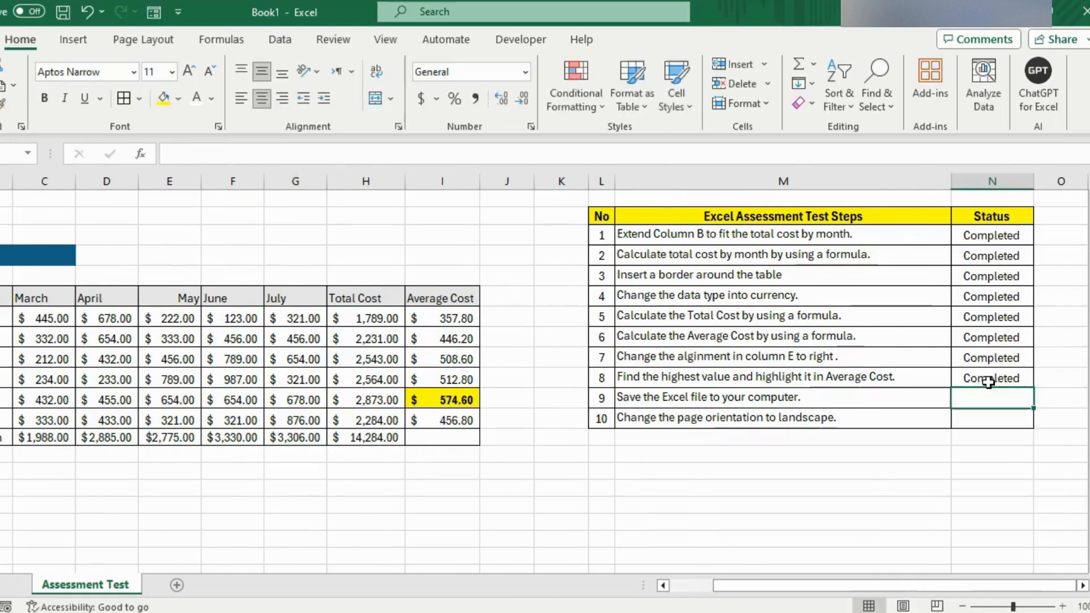
# Save the workbook on this PC in the Documents folder as "Assessment Test.xlsx", an Excel Workbook.
pyautogui.click(763, 399)
pyautogui.moveTo(732, 585); pyautogui.dragTo(691, 593)
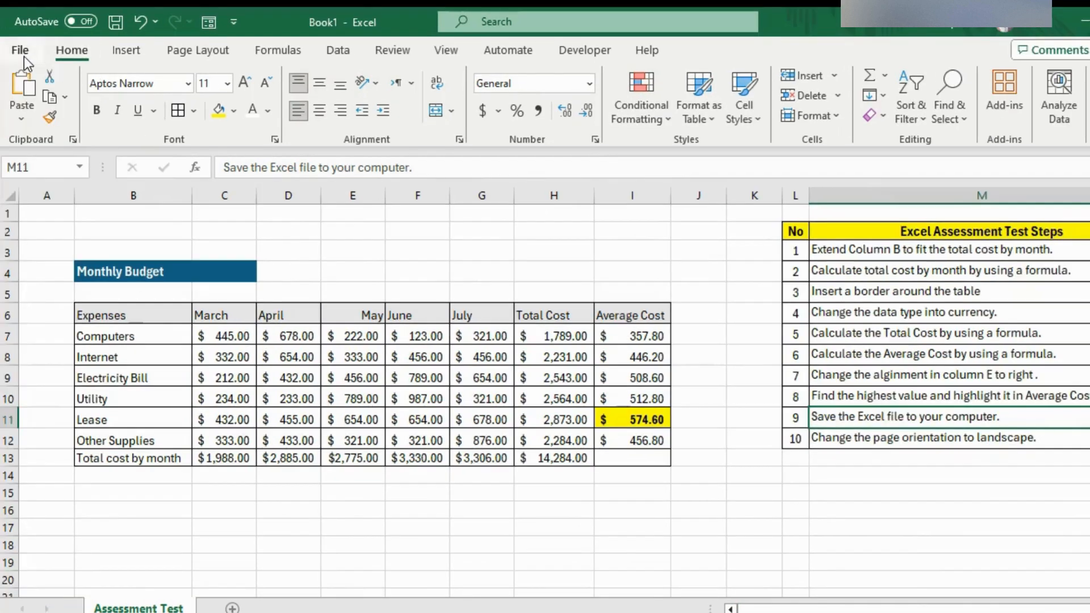
pyautogui.click(20, 50)
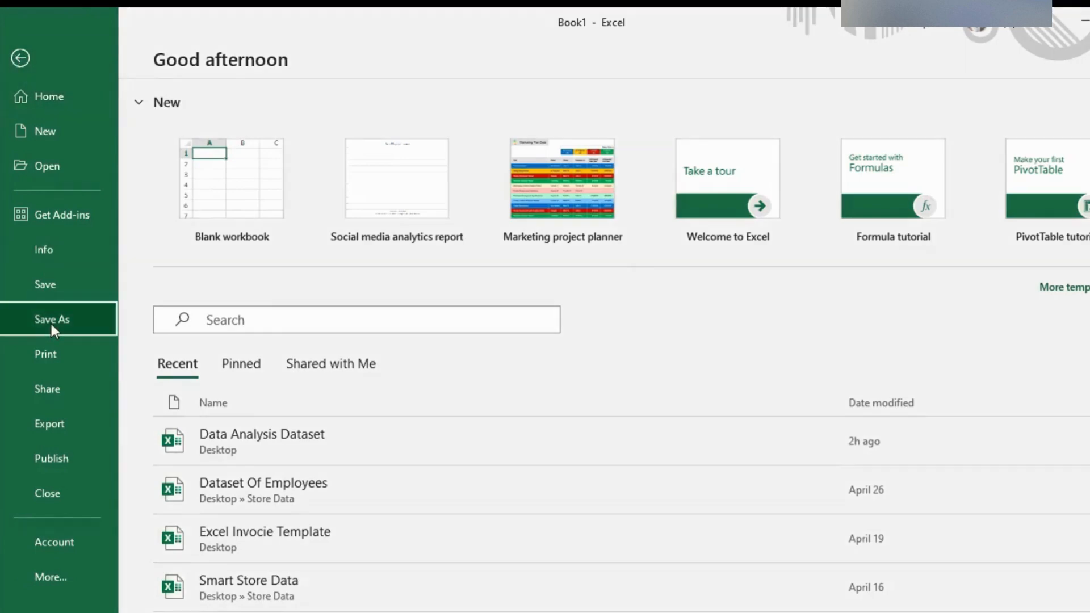
pyautogui.click(52, 321)
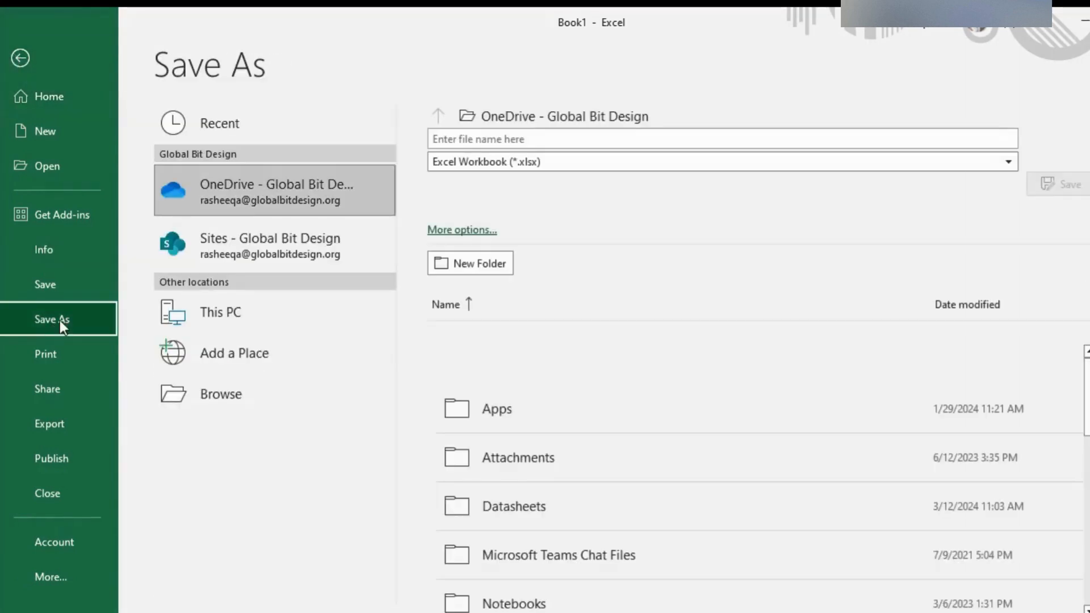
pyautogui.click(198, 312)
pyautogui.click(461, 230)
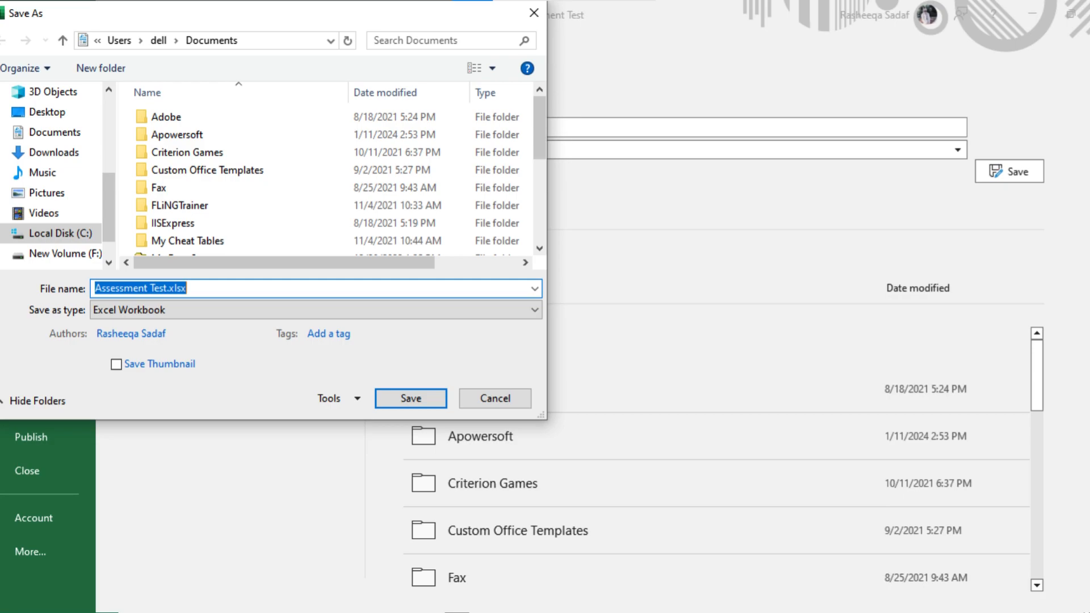
pyautogui.press('Return')
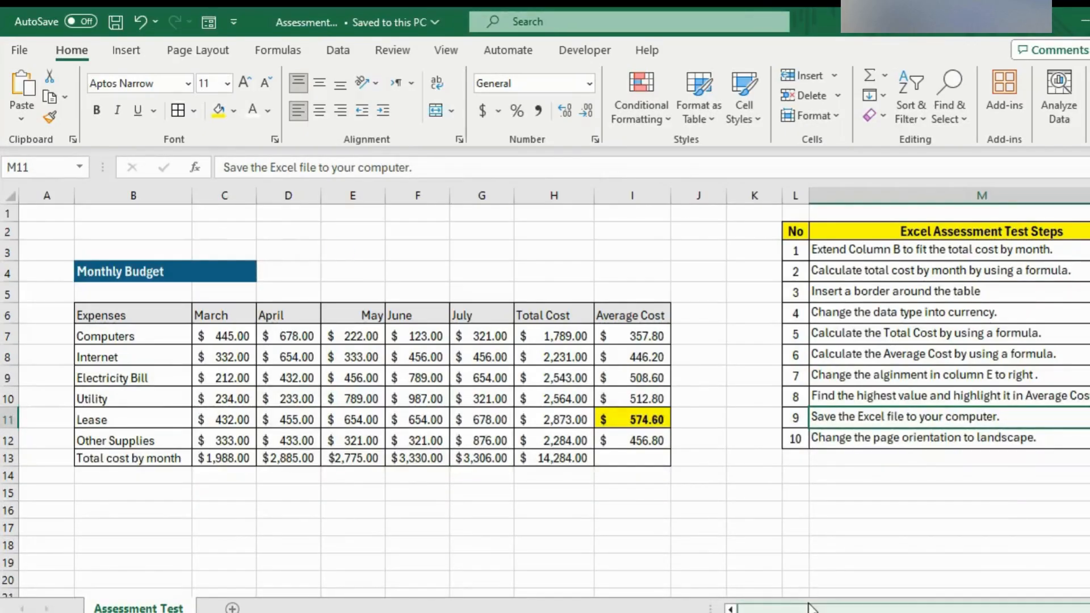
# Set the status of assessment step 9, saving the Excel file to the computer, to Completed.
pyautogui.hscroll(2, 809, 608)
pyautogui.click(1067, 420)
pyautogui.write('Completed')
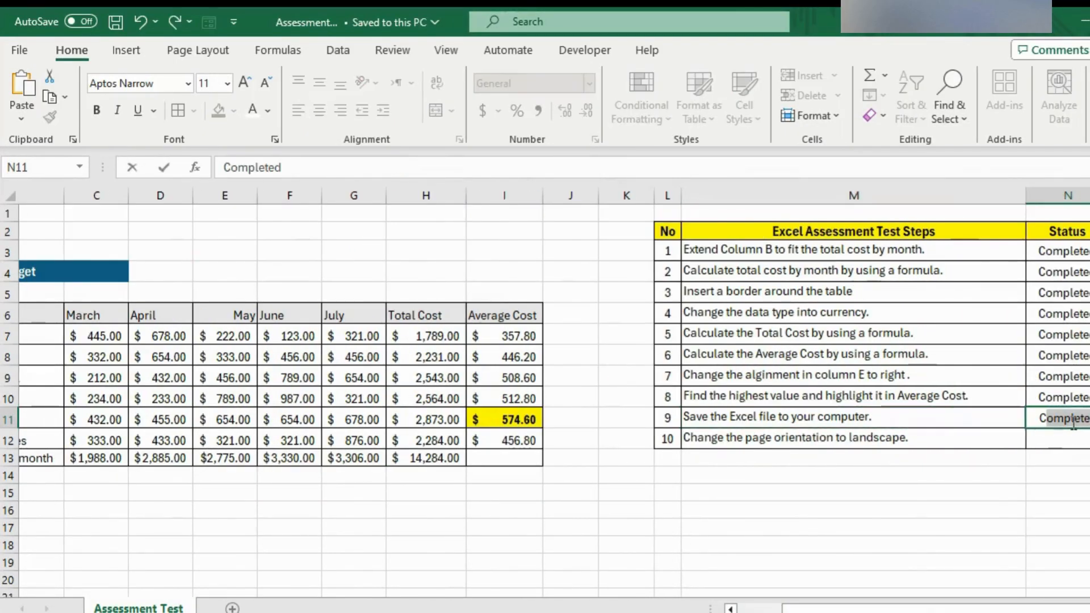
pyautogui.press('Return')
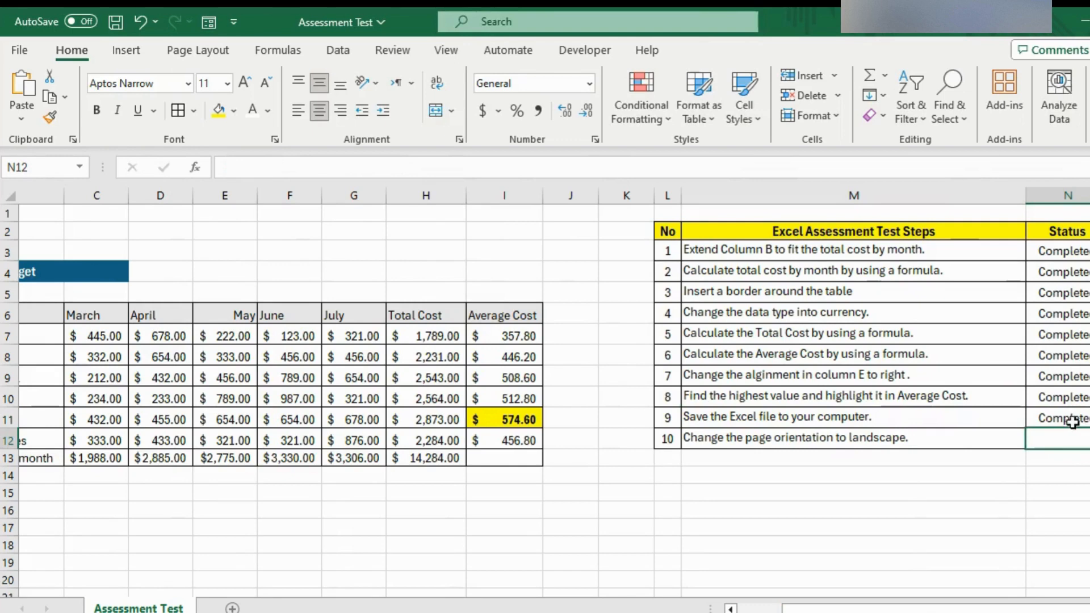
# Change the page orientation of the Assessment Test sheet to Landscape.
pyautogui.click(820, 437)
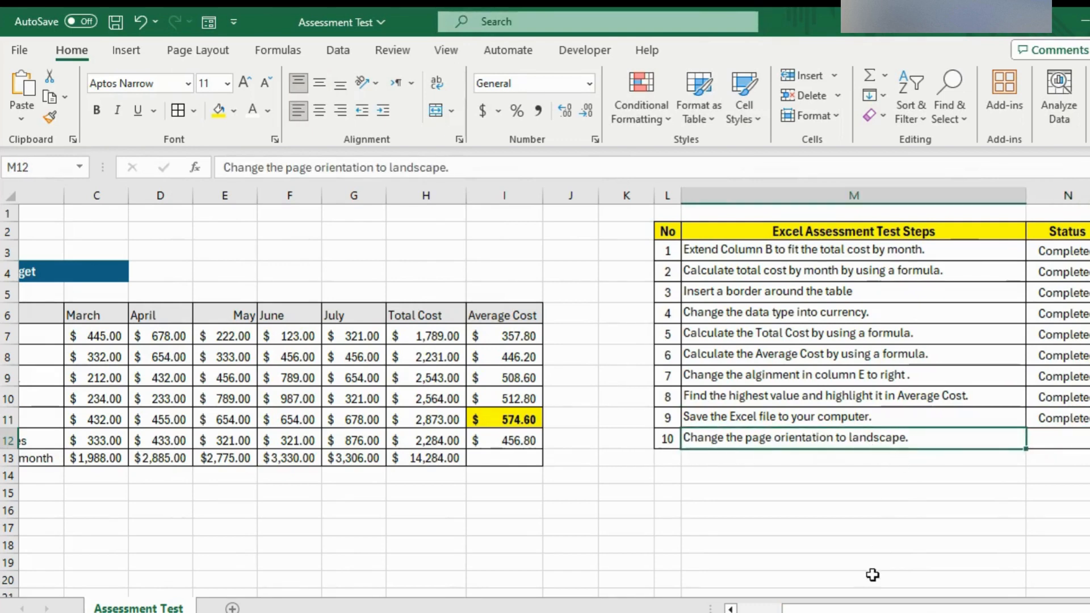
pyautogui.moveTo(871, 607); pyautogui.dragTo(827, 608)
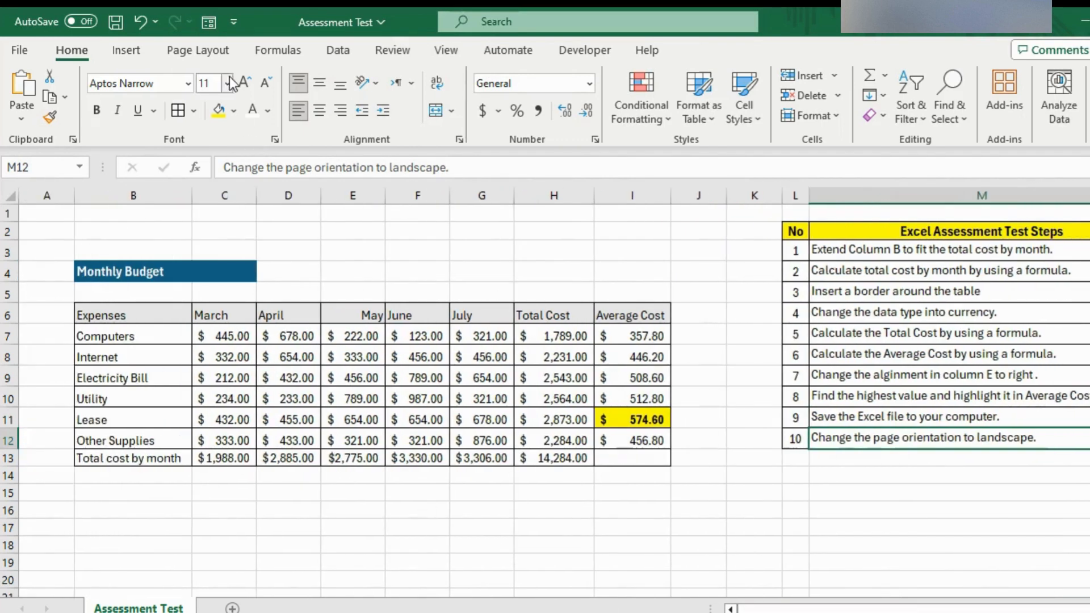
pyautogui.click(214, 55)
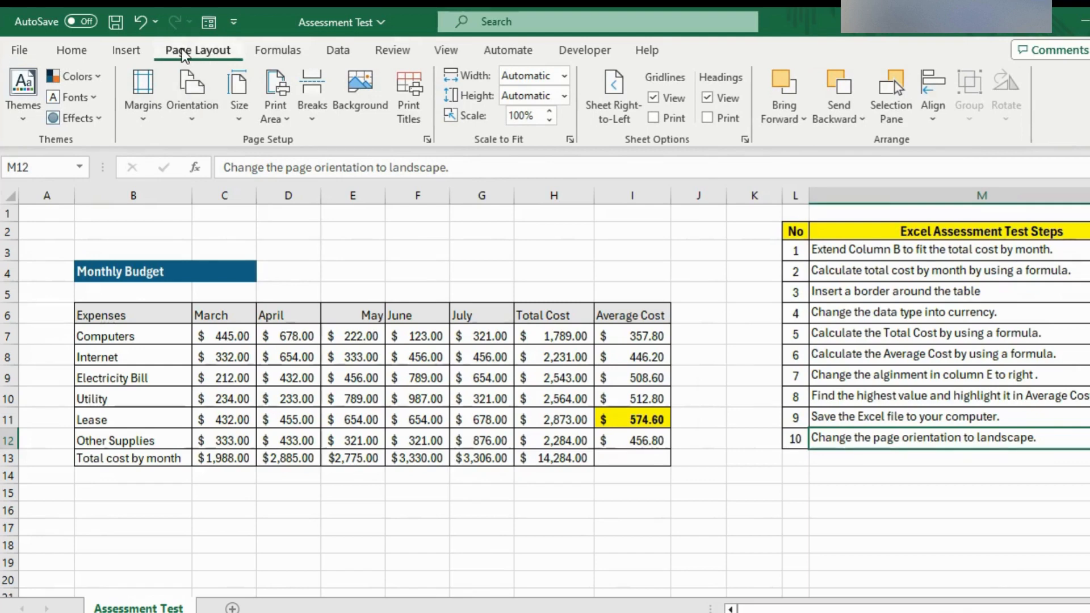
pyautogui.click(205, 118)
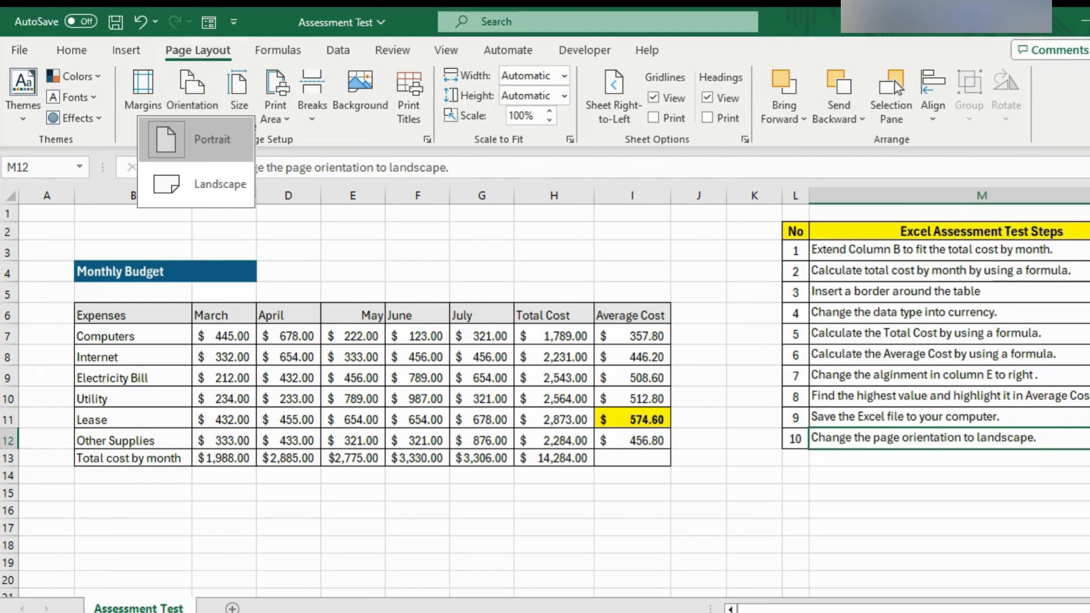
pyautogui.click(220, 184)
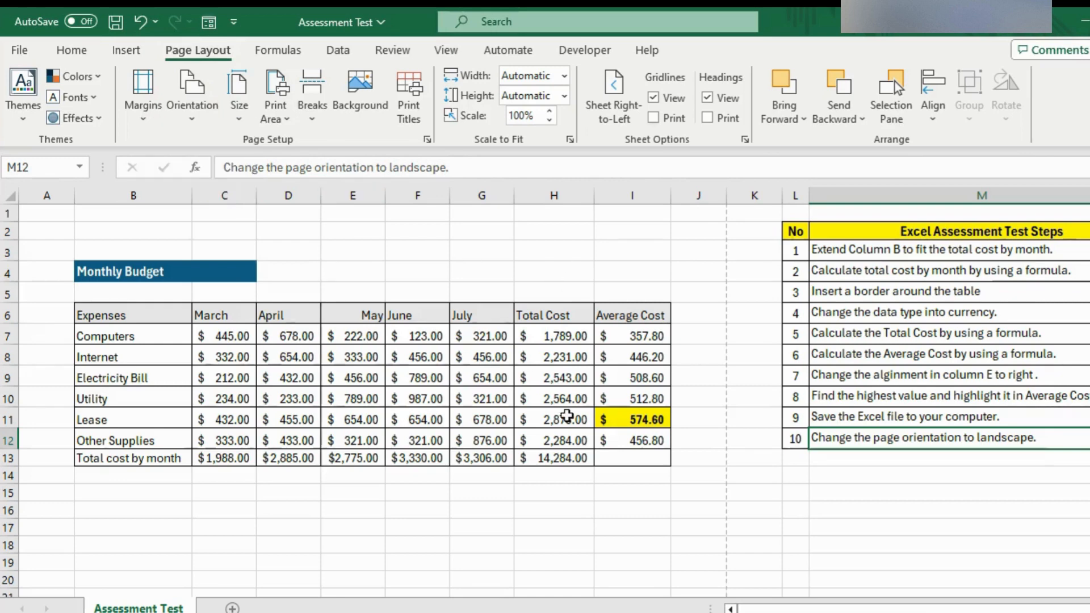
# Set the status of assessment step 10, changing the page orientation to landscape, to Completed.
pyautogui.hscroll(2, 904, 609)
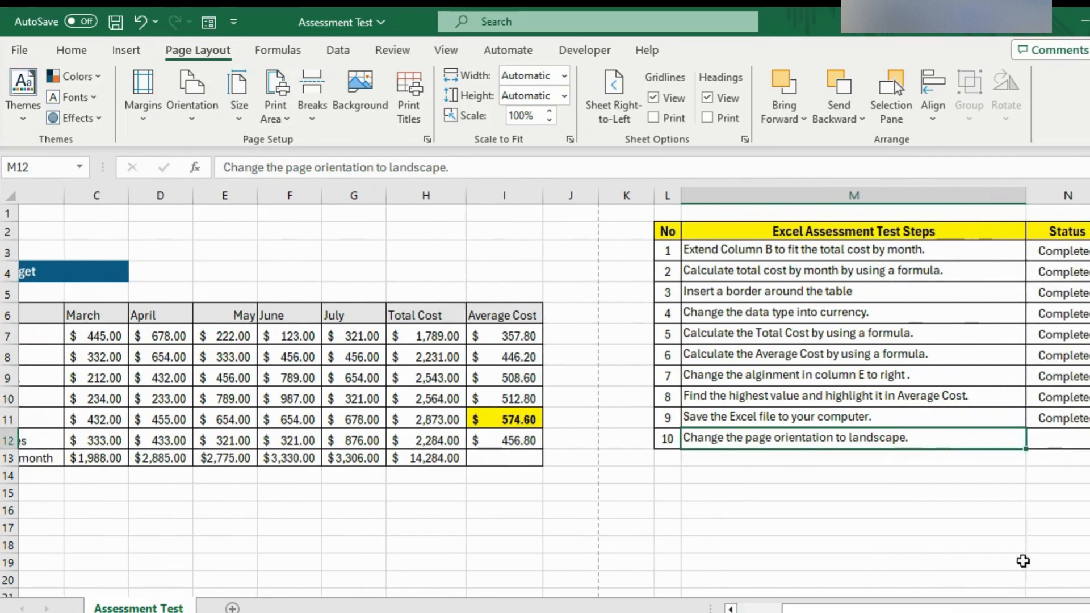
pyautogui.click(1053, 437)
pyautogui.write('Completed')
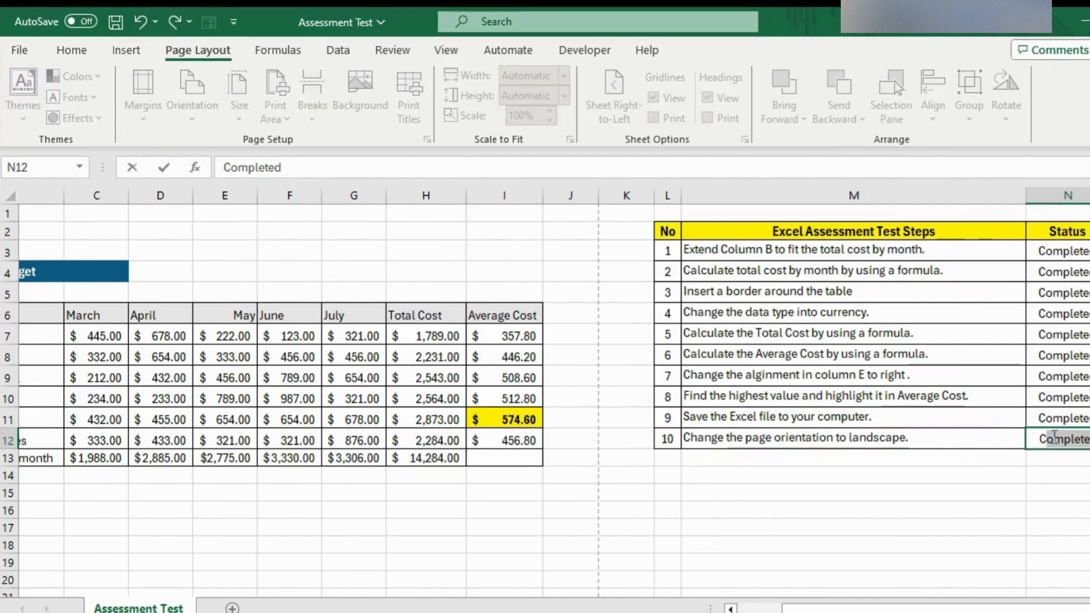
pyautogui.press('Return')
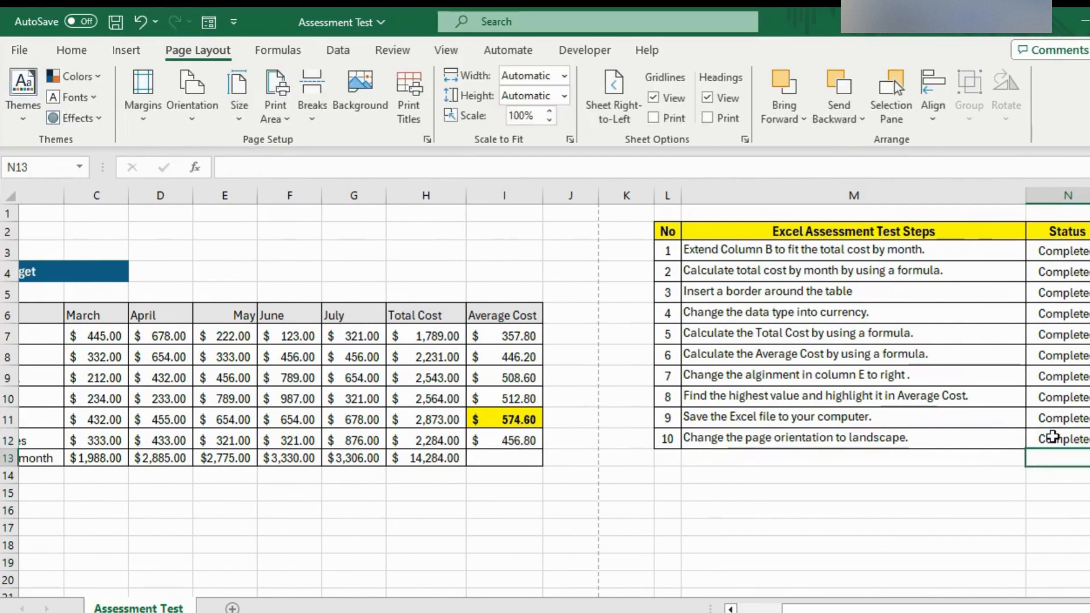
pyautogui.hscroll(-2, 909, 607)
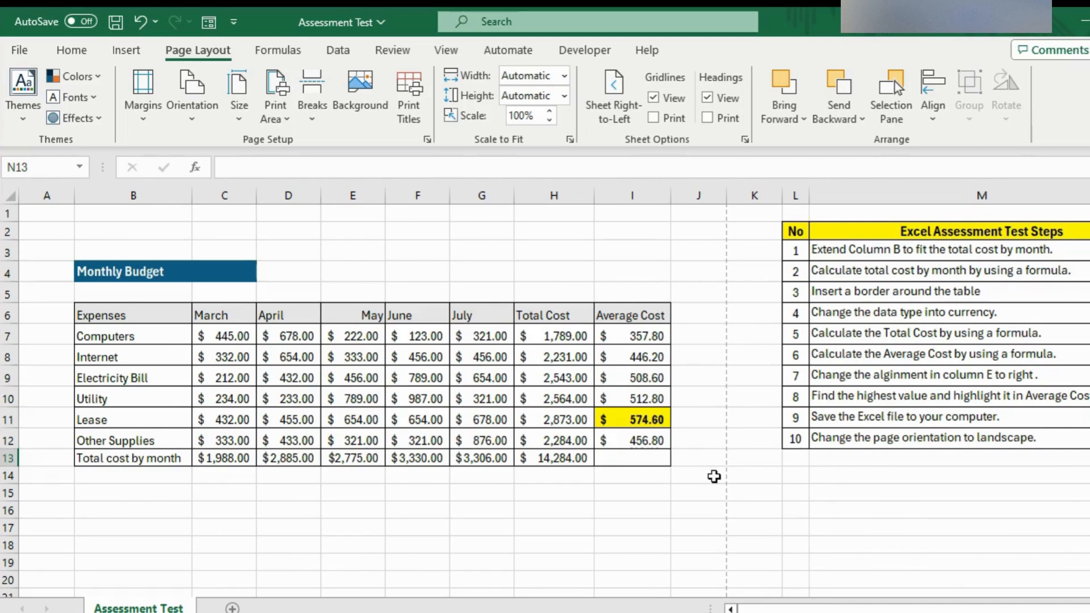
pyautogui.click(582, 494)
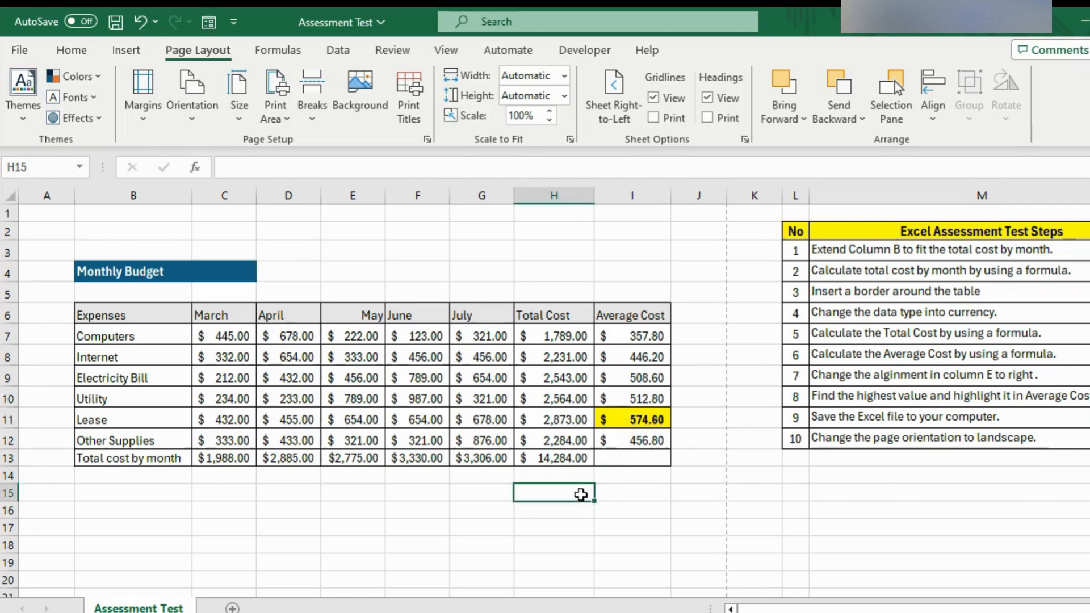